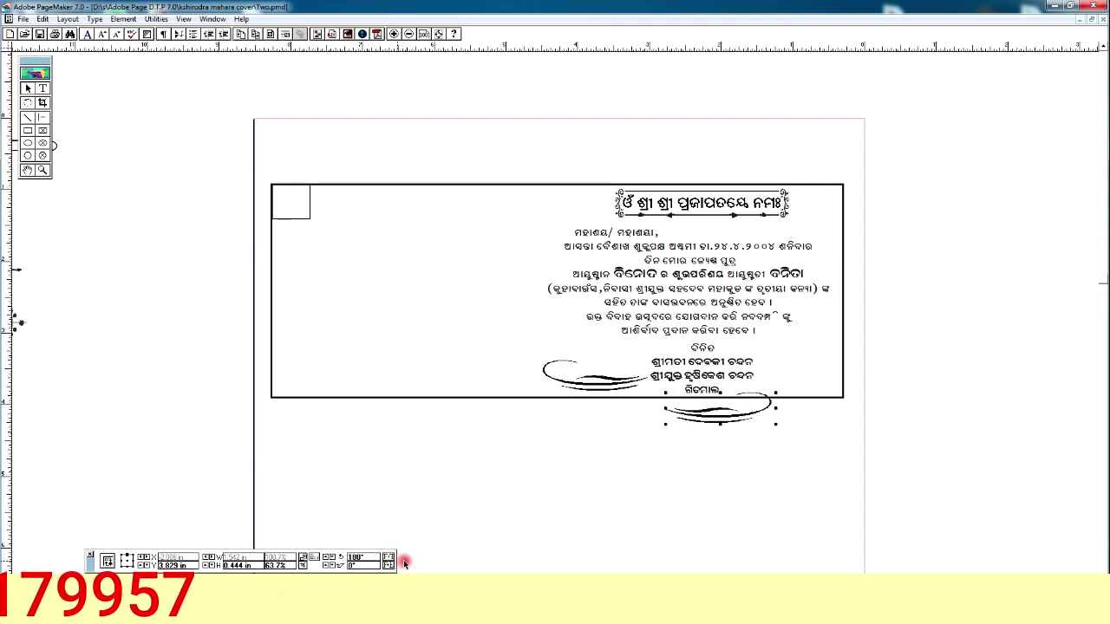
Step: Place the rotated flourish to the right of the closing names and nudge the names block left and up between both flourishes
{"action": "left_click_drag", "start_coordinate": [718, 421], "coordinate": [767, 393]}
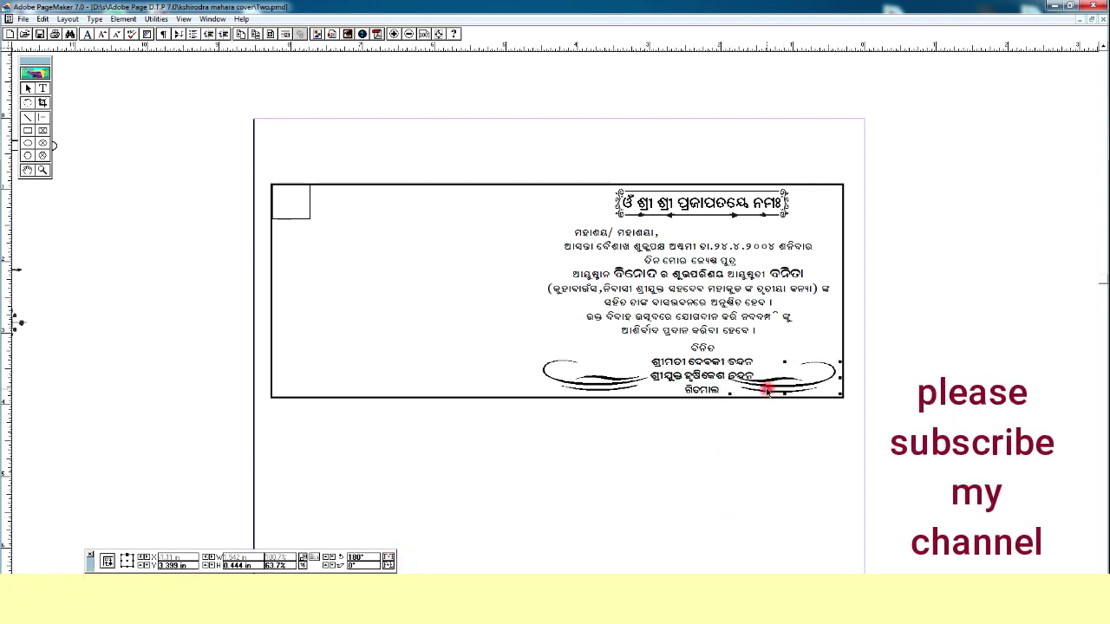
{"action": "left_click", "coordinate": [703, 379]}
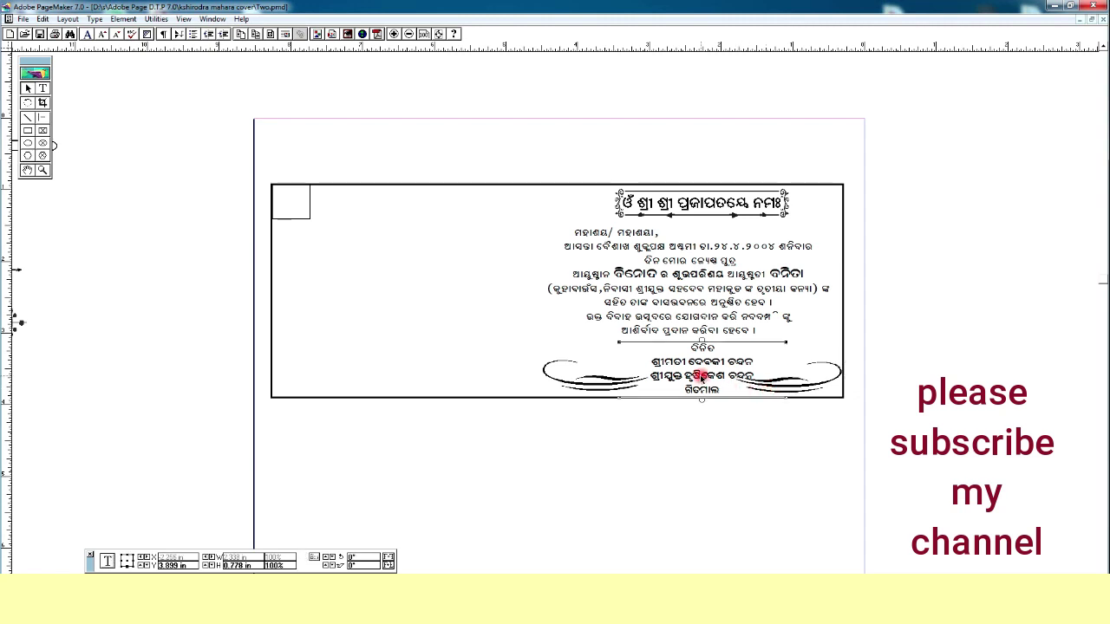
{"action": "key", "text": "Left"}
{"action": "key", "text": "Left"}
{"action": "key", "text": "Left"}
{"action": "key", "text": "Left"}
{"action": "key", "text": "Left"}
{"action": "key", "text": "Left"}
{"action": "key", "text": "Left"}
{"action": "key", "text": "Left"}
{"action": "key", "text": "Left"}
{"action": "key", "text": "Left"}
{"action": "key", "text": "Up"}
{"action": "key", "text": "Up"}
{"action": "key", "text": "Up"}
{"action": "key", "text": "Up"}
{"action": "key", "text": "Up"}
{"action": "key", "text": "Up"}
{"action": "left_click", "coordinate": [593, 390]}
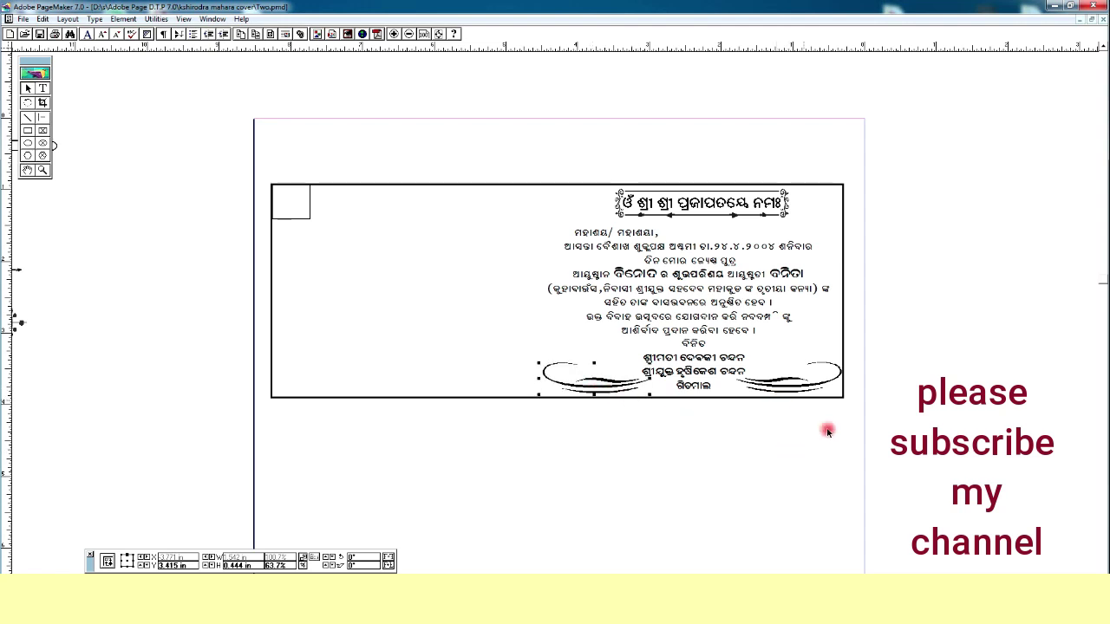
{"action": "left_click", "coordinate": [691, 400]}
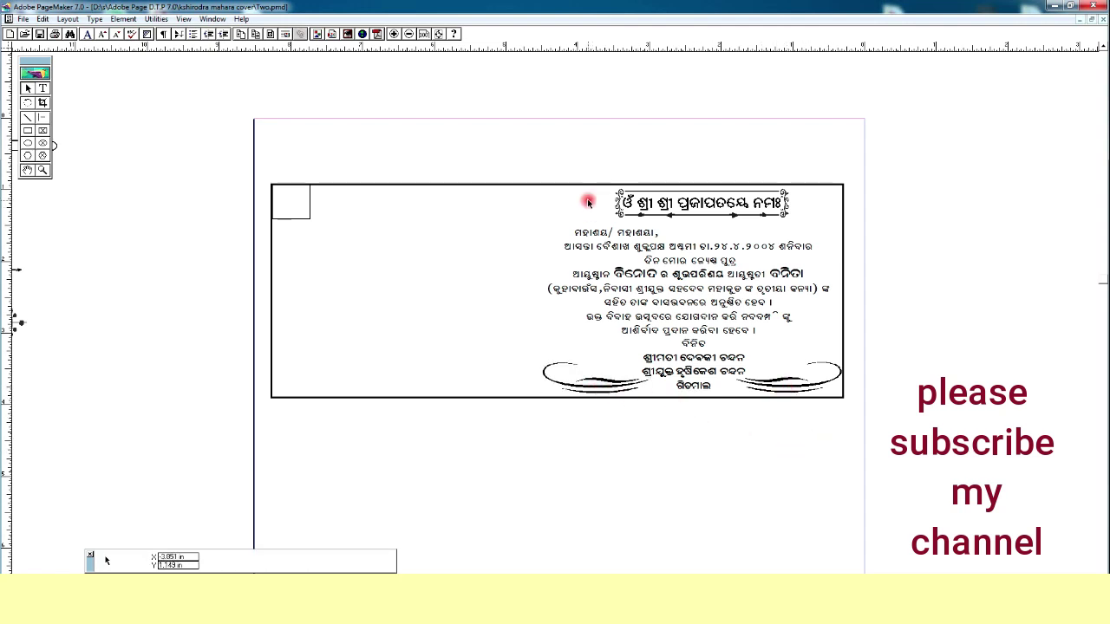
Step: Place a swastika symbol to the left of the framed heading and a matching copy to its right
{"action": "mouse_move", "coordinate": [587, 202]}
{"action": "left_mouse_down"}
{"action": "mouse_move", "coordinate": [607, 212]}
{"action": "mouse_move", "coordinate": [600, 196]}
{"action": "left_mouse_up"}
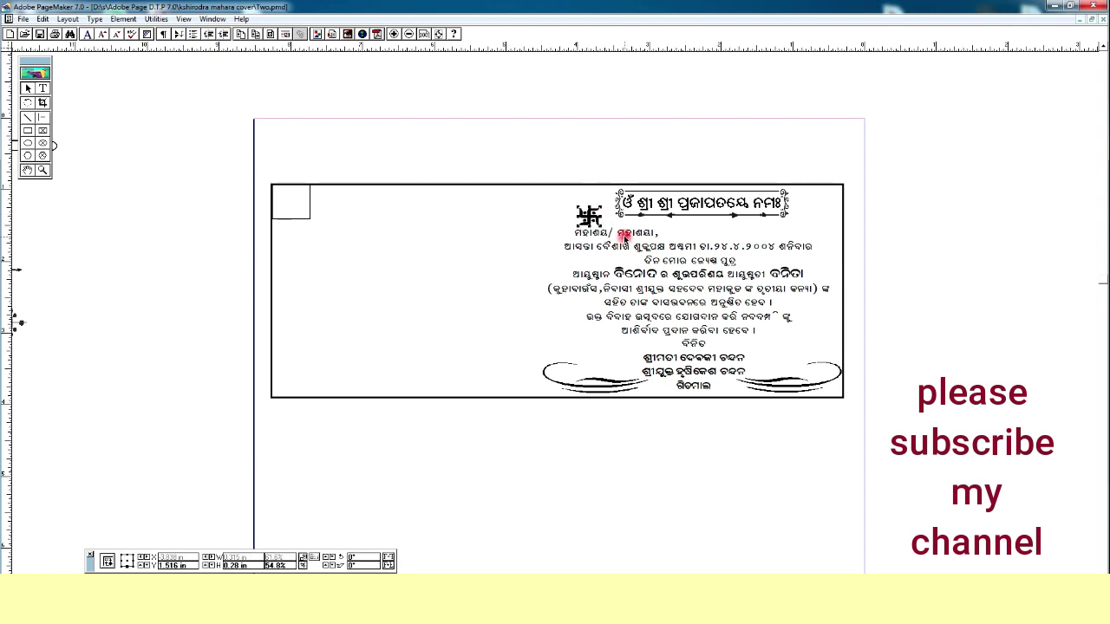
{"action": "left_click", "coordinate": [44, 171]}
{"action": "left_click_drag", "start_coordinate": [347, 136], "coordinate": [872, 476]}
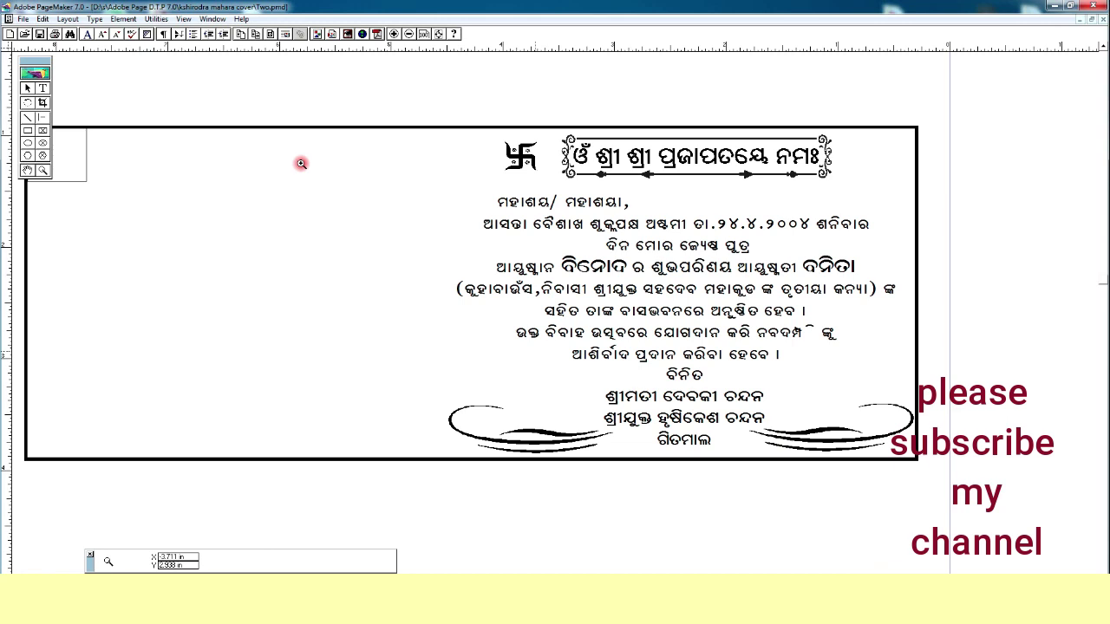
{"action": "key", "text": "shift+F1"}
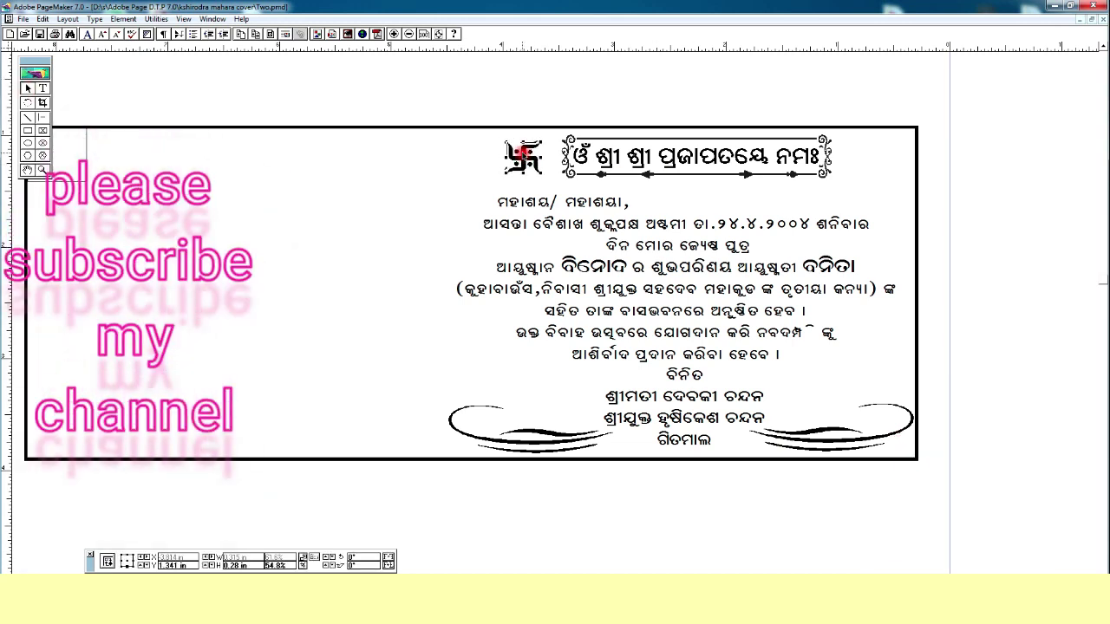
{"action": "left_click_drag", "start_coordinate": [854, 167], "coordinate": [858, 158]}
Step: Paste the hanging kalash ornament and hang it from the card's upper border, just left of the invitation text
{"action": "left_click_drag", "start_coordinate": [255, 271], "coordinate": [392, 286]}
{"action": "left_click", "coordinate": [471, 215]}
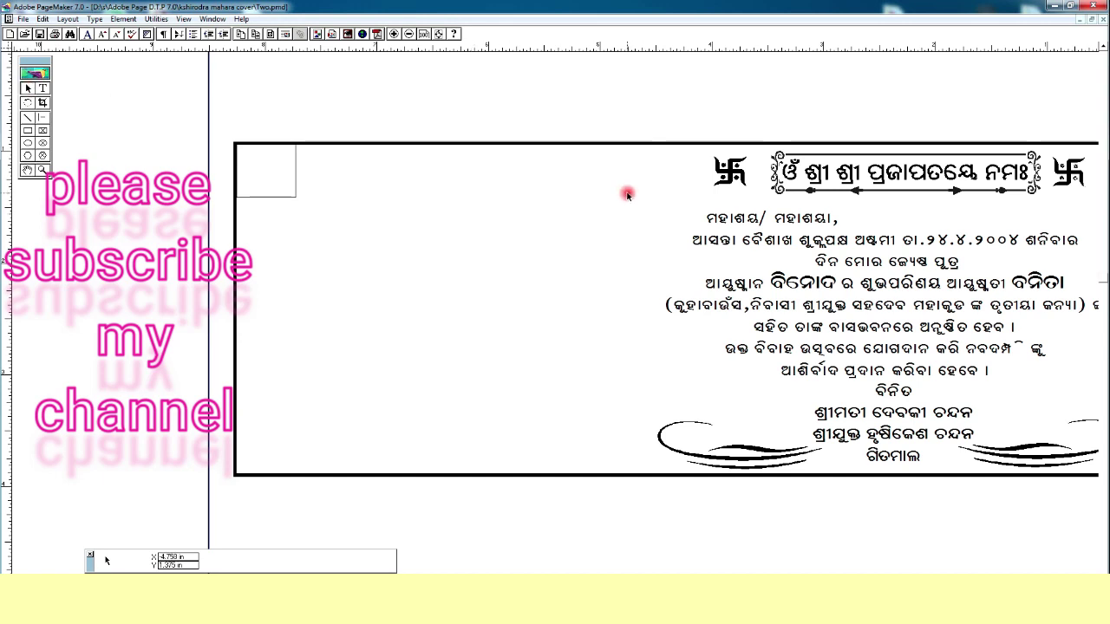
{"action": "key", "text": "ctrl+v"}
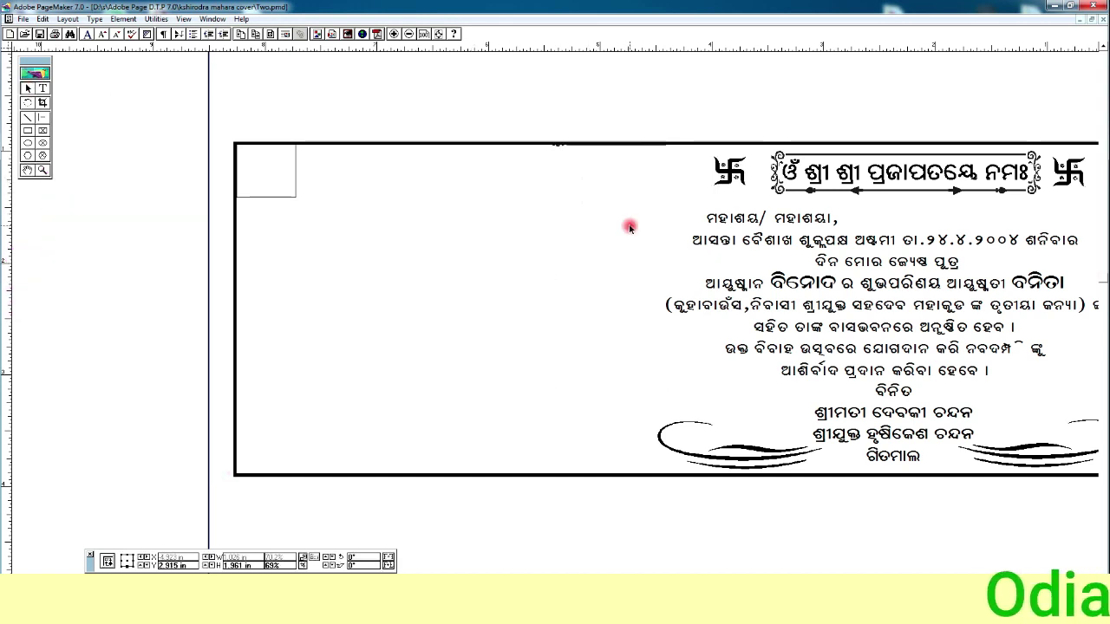
{"action": "left_click", "coordinate": [630, 224]}
{"action": "left_click_drag", "start_coordinate": [631, 224], "coordinate": [632, 223]}
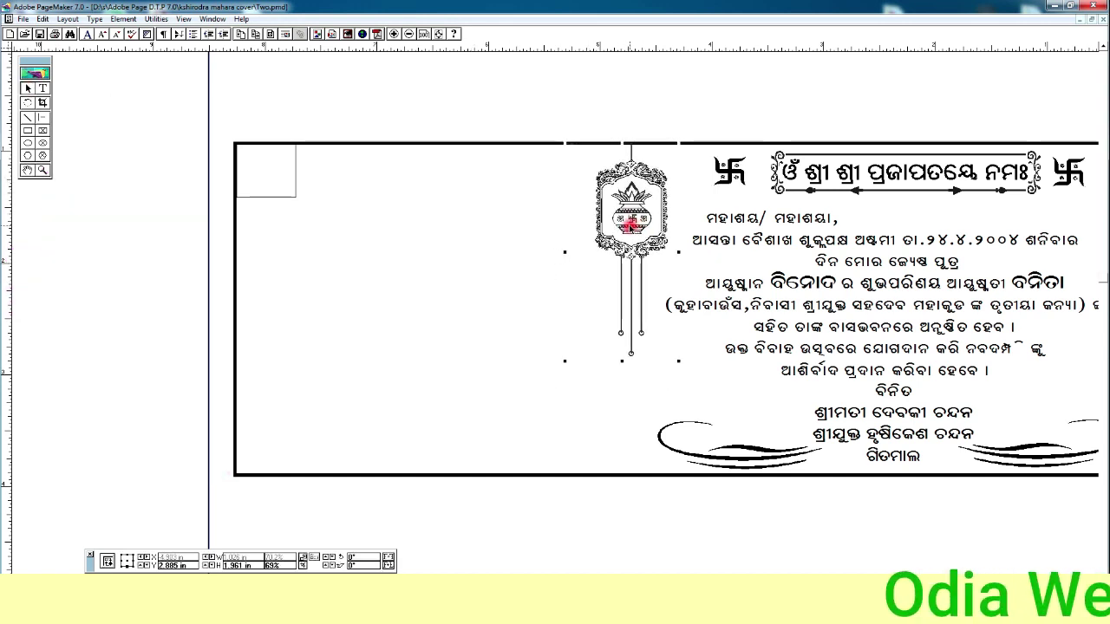
Step: Paste the two-line Odia verse and position it near the upper border of the card's left half
{"action": "left_click", "coordinate": [26, 171]}
{"action": "left_click_drag", "start_coordinate": [489, 363], "coordinate": [408, 335]}
{"action": "key", "text": "ctrl+v"}
{"action": "mouse_move", "coordinate": [322, 139]}
{"action": "left_mouse_down"}
{"action": "mouse_move", "coordinate": [161, 173]}
{"action": "mouse_move", "coordinate": [344, 159]}
{"action": "mouse_move", "coordinate": [321, 160]}
{"action": "left_mouse_up"}
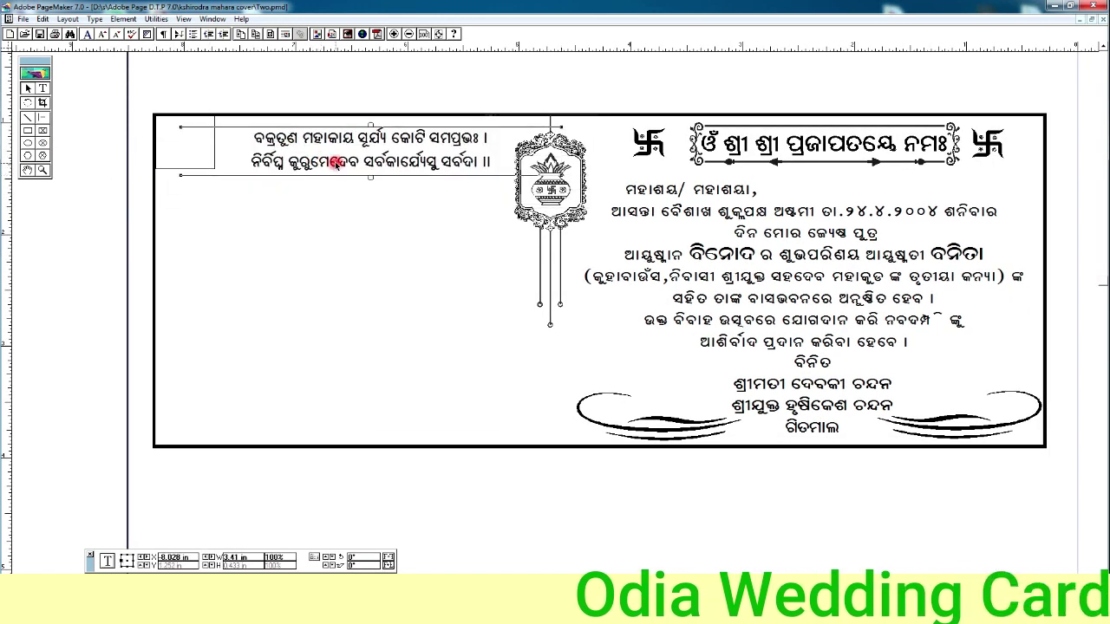
Step: Paste the rounded shadowed frame below the verse, centre it in the card's left half and shift the verse down and left above it
{"action": "left_click", "coordinate": [304, 253]}
{"action": "key", "text": "ctrl+v"}
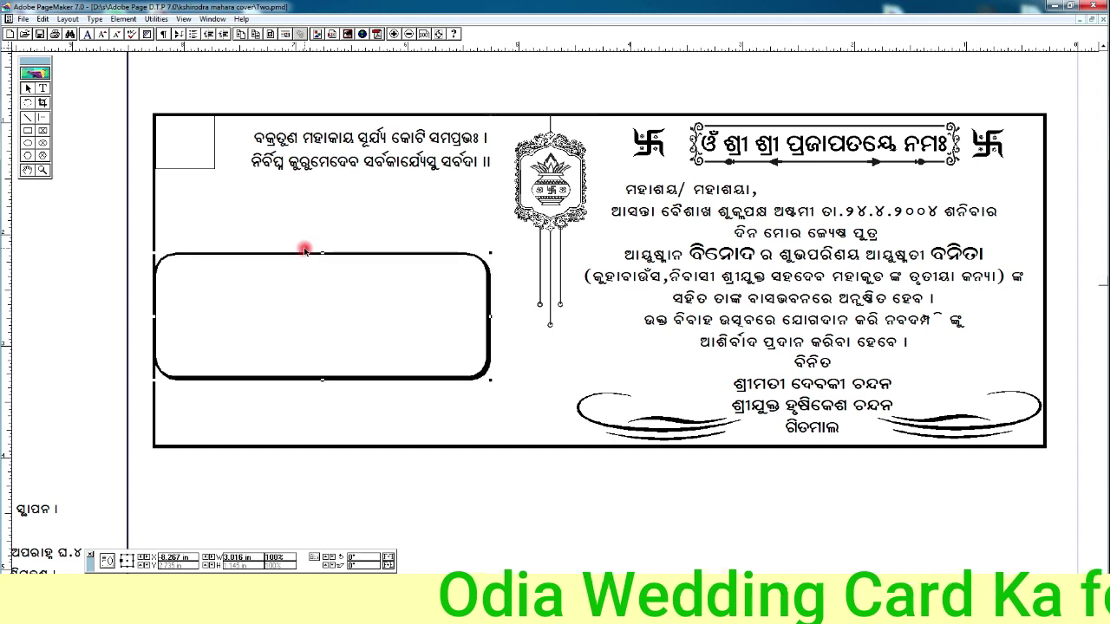
{"action": "key", "text": "Right"}
{"action": "key", "text": "Down"}
{"action": "key", "text": "Down"}
{"action": "key", "text": "Down"}
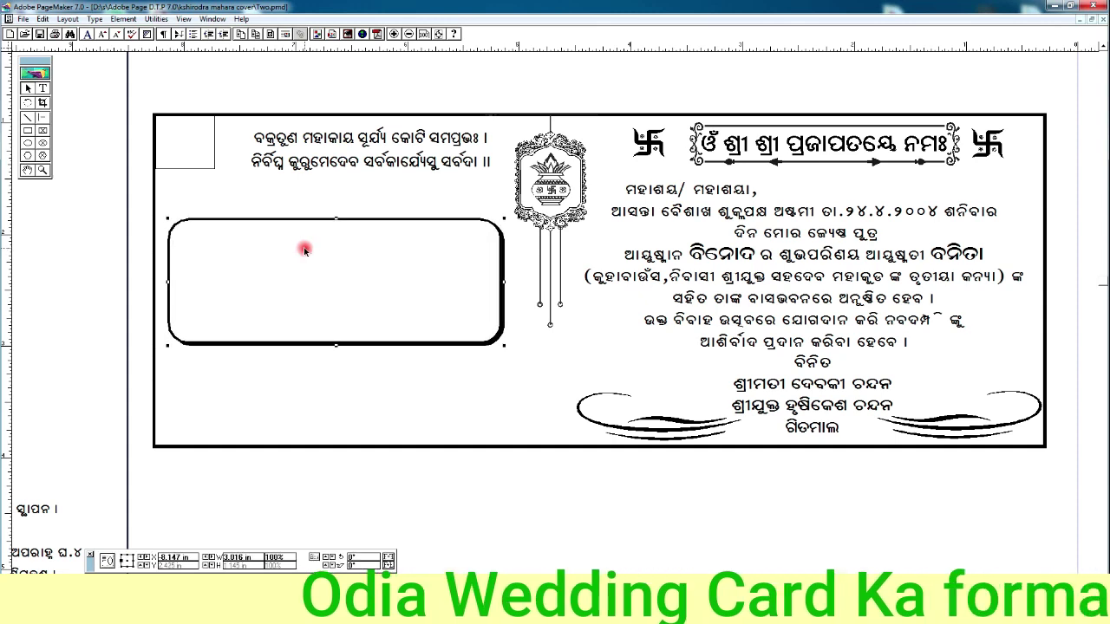
{"action": "left_click", "coordinate": [335, 165]}
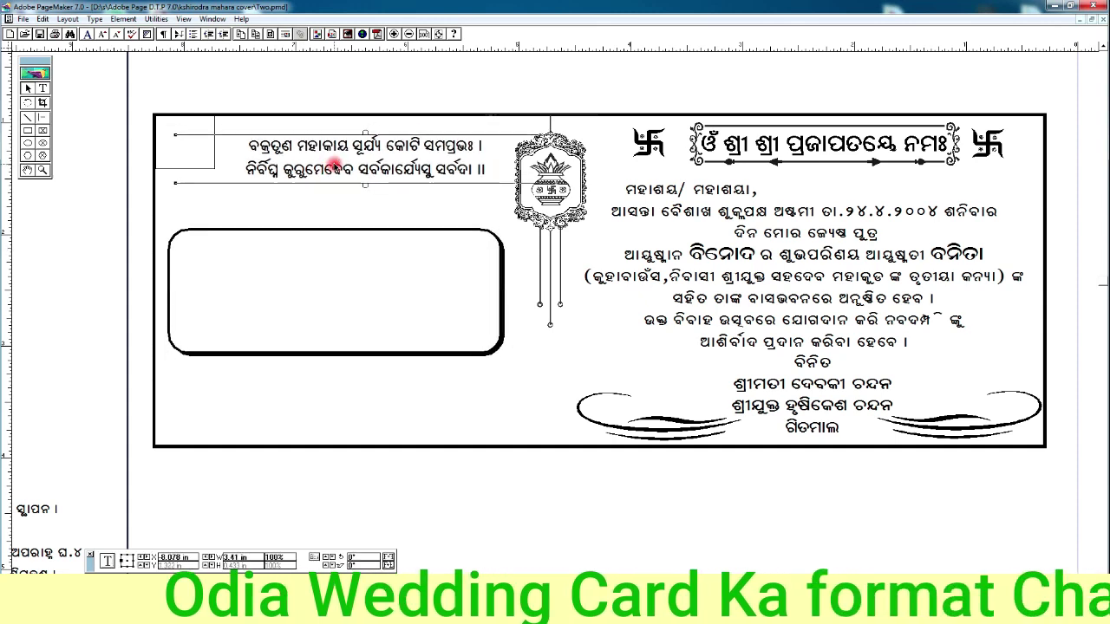
{"action": "key", "text": "Escape"}
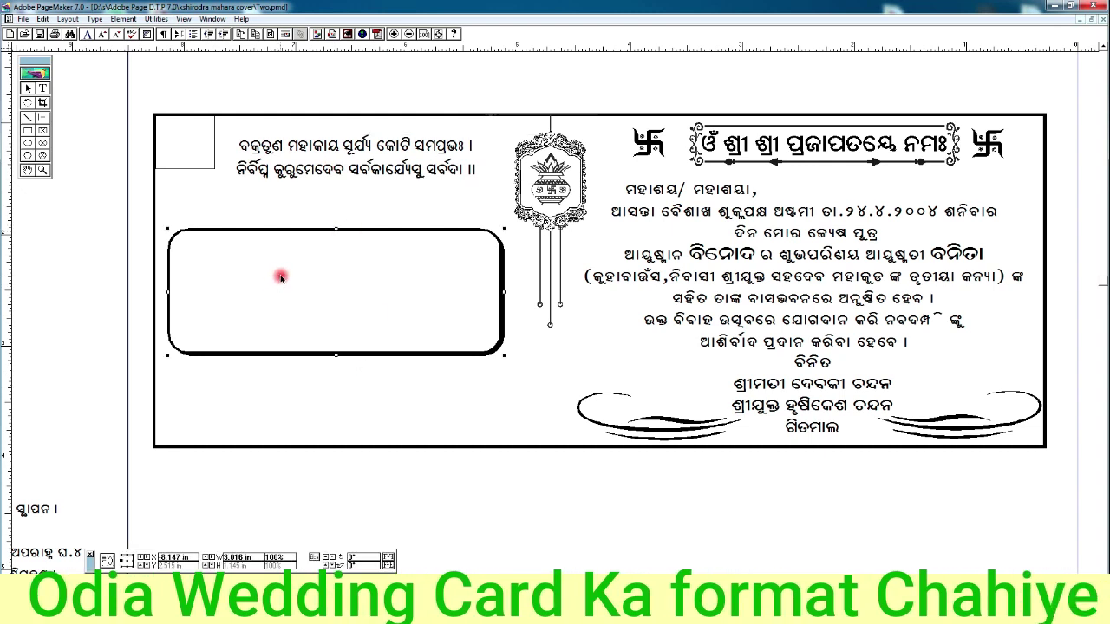
Step: Add the five-line event schedule inside the rounded frame and the ଅପେକ୍ଷାରେ heading with its family names line below the frame
{"action": "type", "text": "ତା.୨୨.୪.୧୯ ଗୁରୁବାର ଘ.୧୦.୧୨ ଶୁଭକ୍ଷଣ ସ୍ଥାପନ । ତା.୨୩.୪.୧୯ ଶୁକ୍ରବାର ଗନସନ । ତା.୨୪.୪.୧୯ ଶନିବାର ଘ.୭.୪୫ ବରାନୁଗମନ,ଅପରାହ୍ନ ଘ.୪ ଅଳଙ୍କାରଧାରଣ ଓ ରାତ୍ର ଘ.୮.୨୪ ବିବାହପାଣିଗ୍ରହଣ । ତା.୨୫.୪.୧୯ ରବିବାର ଦିବା ଘ.୧୨ ପ୍ରୀତିଭୋଜନ ।"}
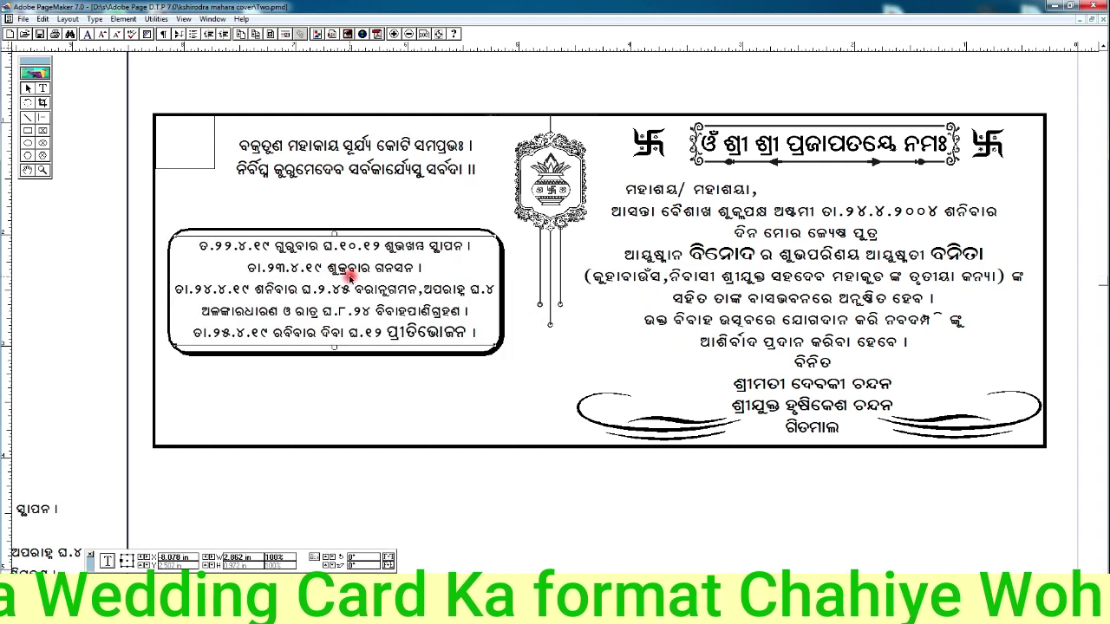
{"action": "left_click", "coordinate": [312, 374]}
{"action": "type", "text": "ଅପେକ୍ଷାରେ : - ମହେଶ୍ୱର,ଈଶ୍ୱର,ସୁଶାନ୍ତ,ଜୟକାନ୍ତ ଓ ଚନ୍ଦନ ପରିବାର ବର୍ଗ ।"}
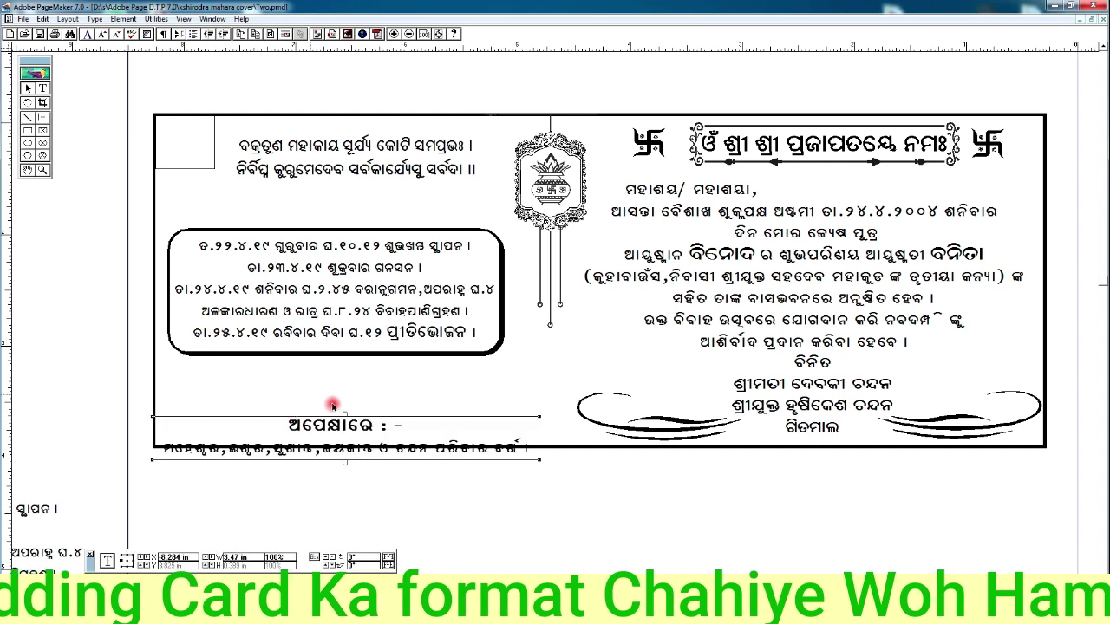
{"action": "left_click_drag", "start_coordinate": [349, 399], "coordinate": [351, 395]}
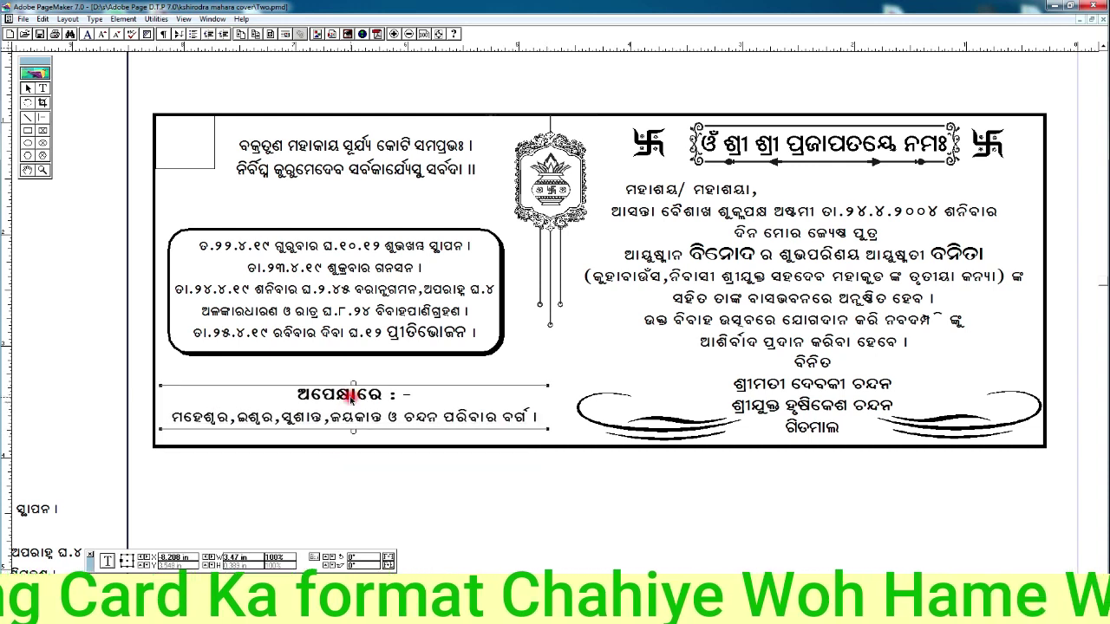
Step: Paste the ornamental label frame over the ଅପେକ୍ଷାରେ heading, send it to the back and nudge it down around the word
{"action": "left_click", "coordinate": [445, 373]}
{"action": "right_click", "coordinate": [209, 377]}
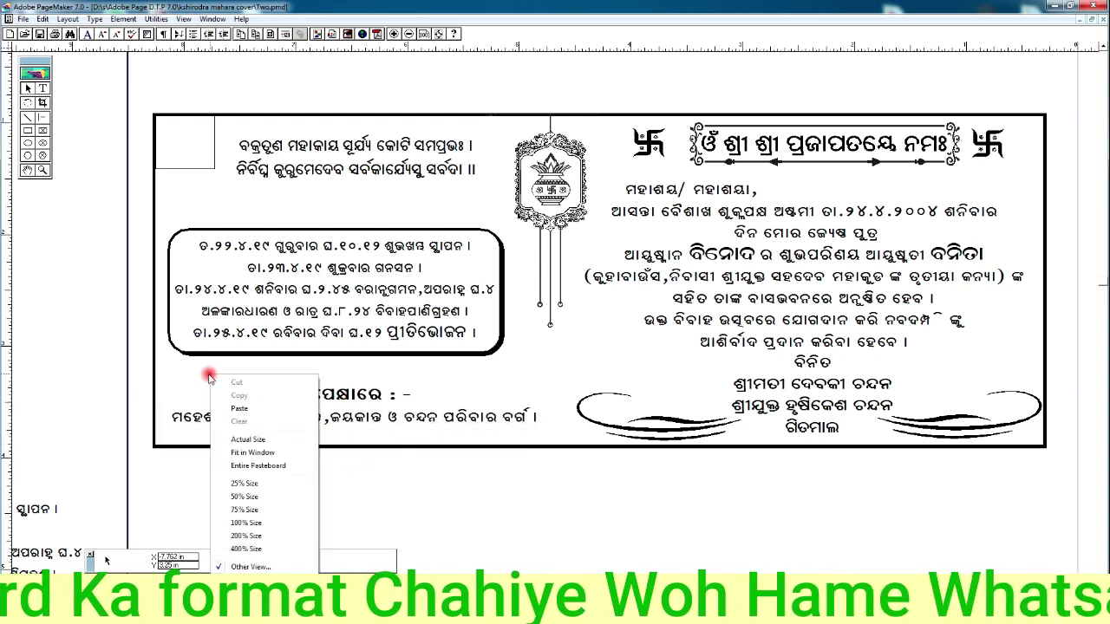
{"action": "left_click", "coordinate": [238, 408]}
{"action": "left_click_drag", "start_coordinate": [338, 385], "coordinate": [392, 386]}
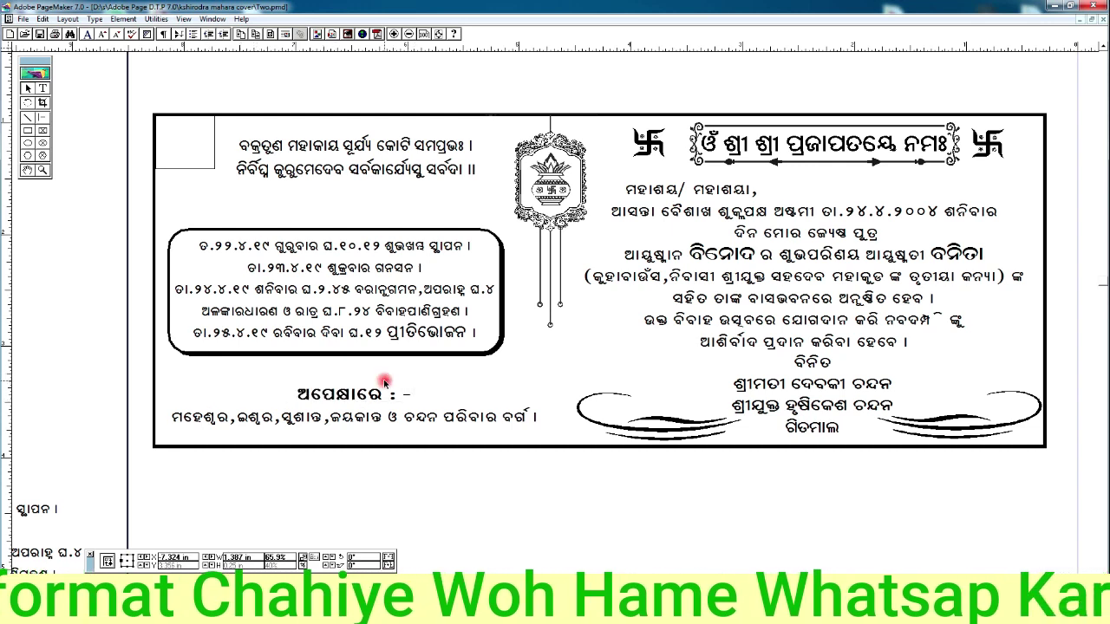
{"action": "left_click", "coordinate": [134, 20]}
{"action": "mouse_move", "coordinate": [234, 94]}
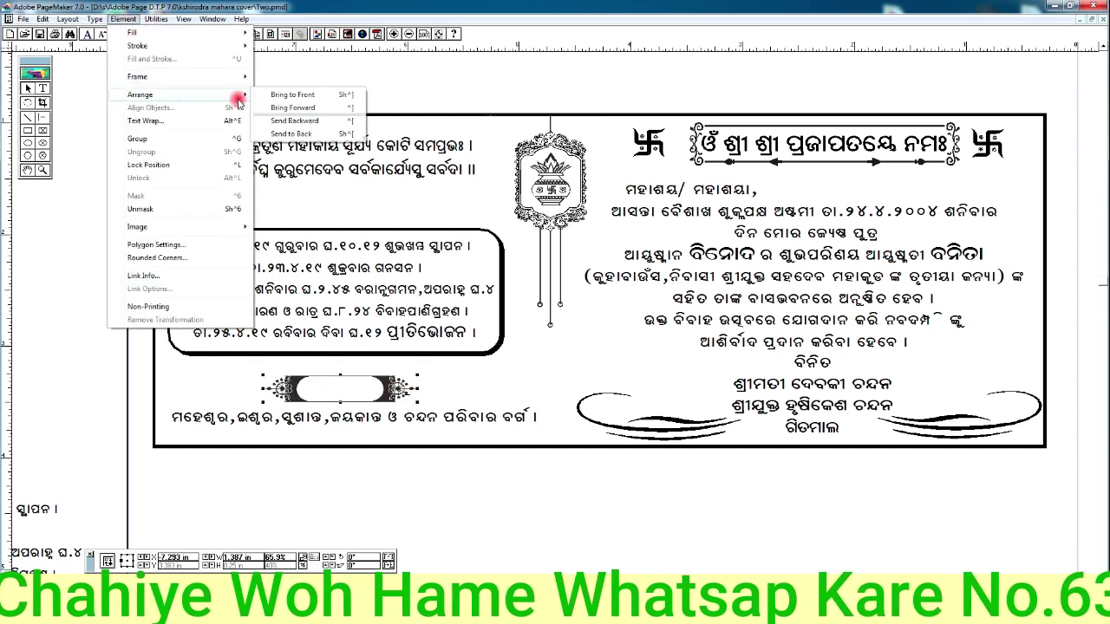
{"action": "left_click", "coordinate": [301, 134]}
{"action": "key", "text": "Down"}
{"action": "key", "text": "Down"}
{"action": "key", "text": "Down"}
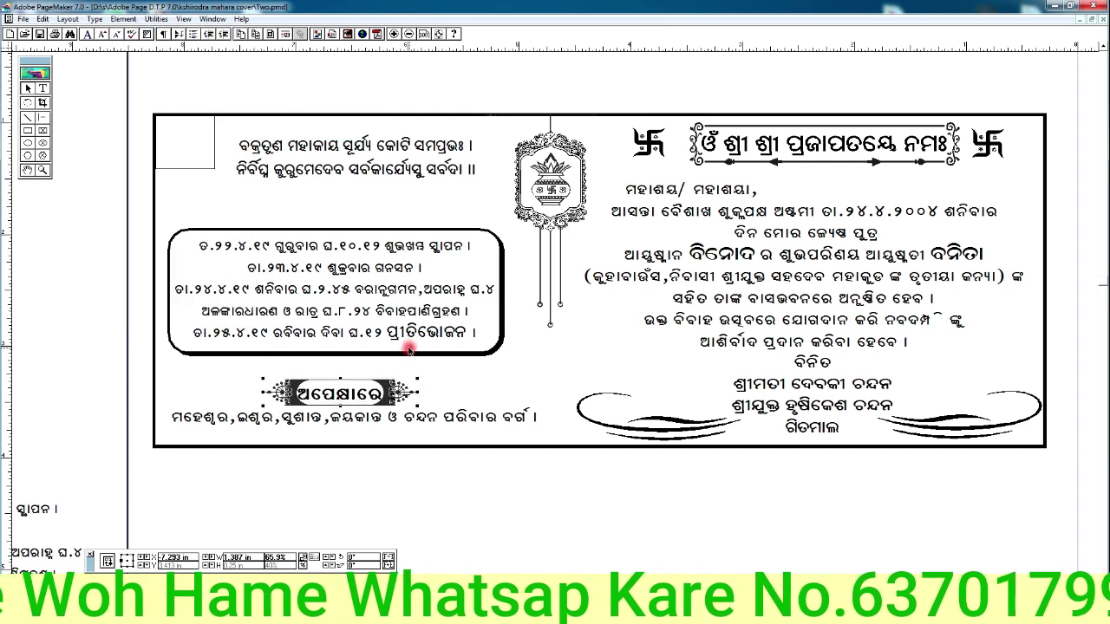
Step: Widen the ornamental label frame to about 1.48 in and nudge it left to centre it around ଅପେକ୍ଷାରେ
{"action": "left_click_drag", "start_coordinate": [421, 394], "coordinate": [428, 393]}
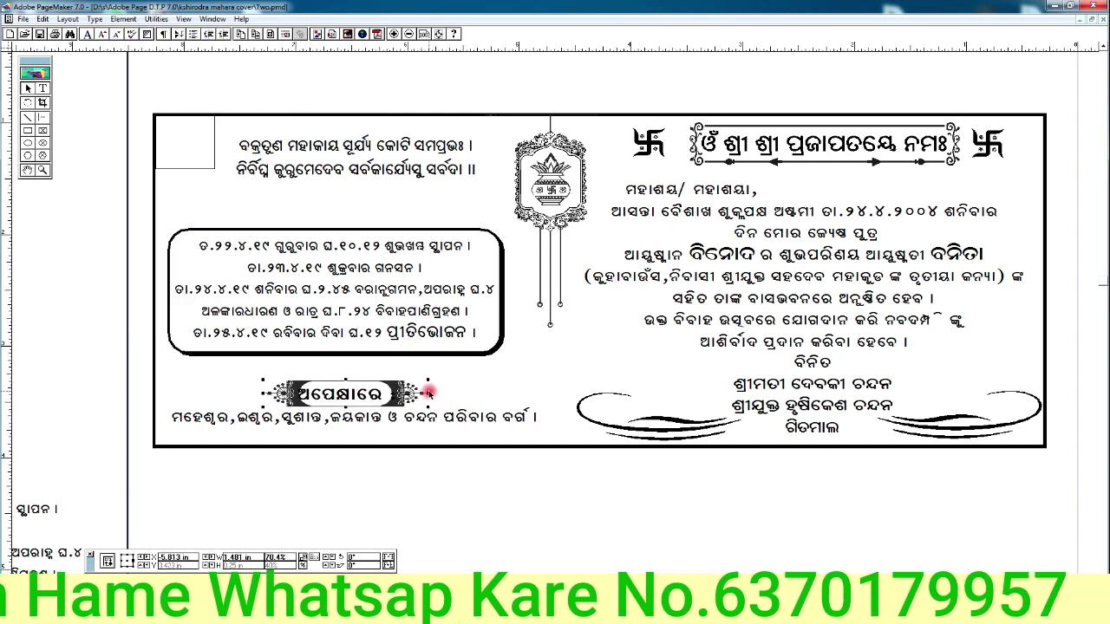
{"action": "key", "text": "Left"}
{"action": "key", "text": "Left"}
{"action": "key", "text": "Left"}
{"action": "key", "text": "Left"}
{"action": "key", "text": "Left"}
{"action": "key", "text": "Left"}
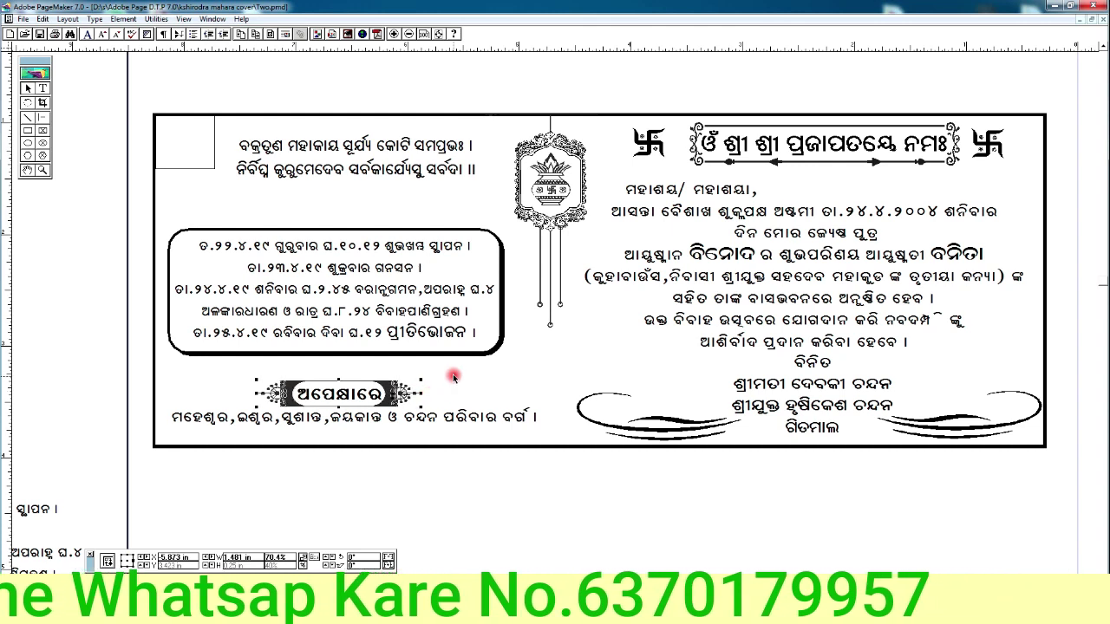
Step: Duplicate the ornamental label frame and place the copy between the verse and the rounded schedule frame
{"action": "left_click", "coordinate": [395, 393]}
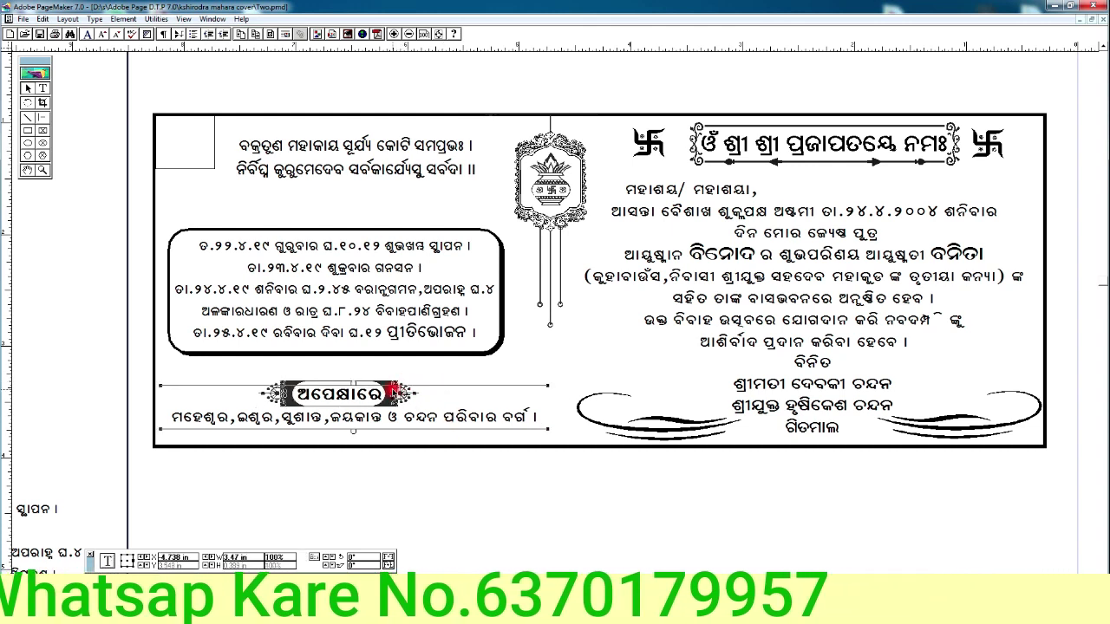
{"action": "left_click", "coordinate": [392, 385], "text": "ctrl"}
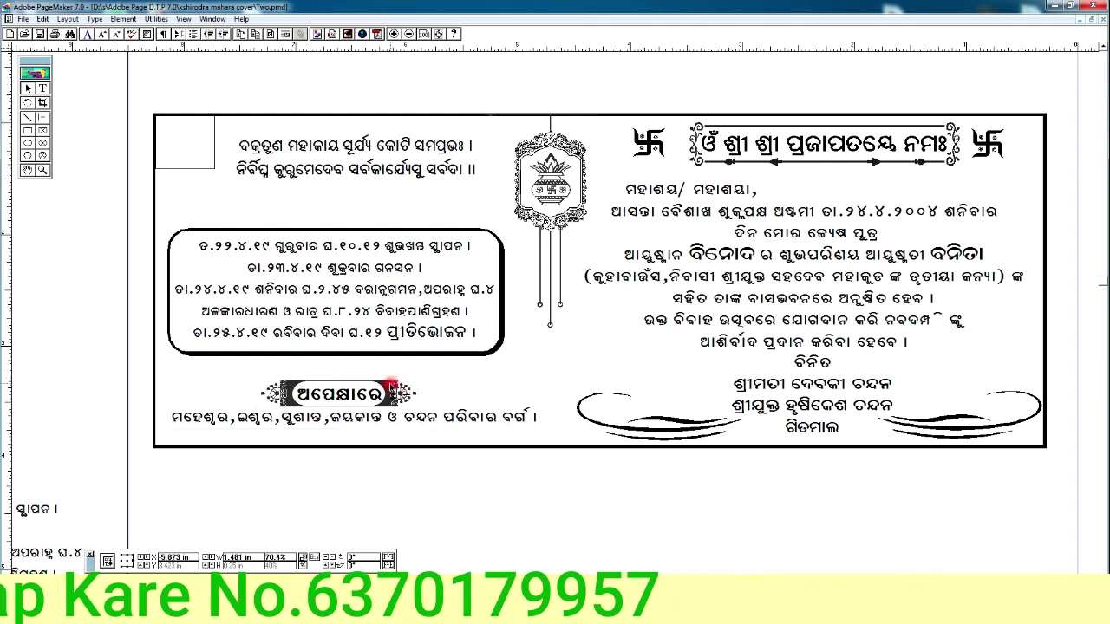
{"action": "left_click_drag", "start_coordinate": [392, 385], "coordinate": [401, 224]}
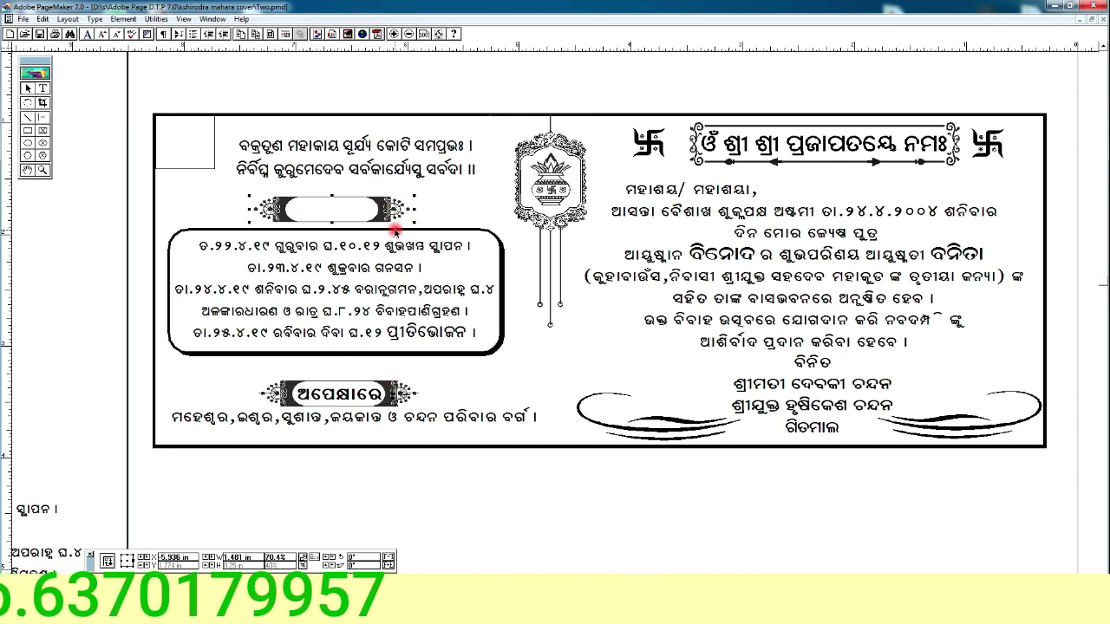
Step: Add a vertical guide through the middle of the schedule frame and centre both ornamental frames and the ଅପେକ୍ଷାରେ text on it
{"action": "left_click_drag", "start_coordinate": [7, 313], "coordinate": [335, 358]}
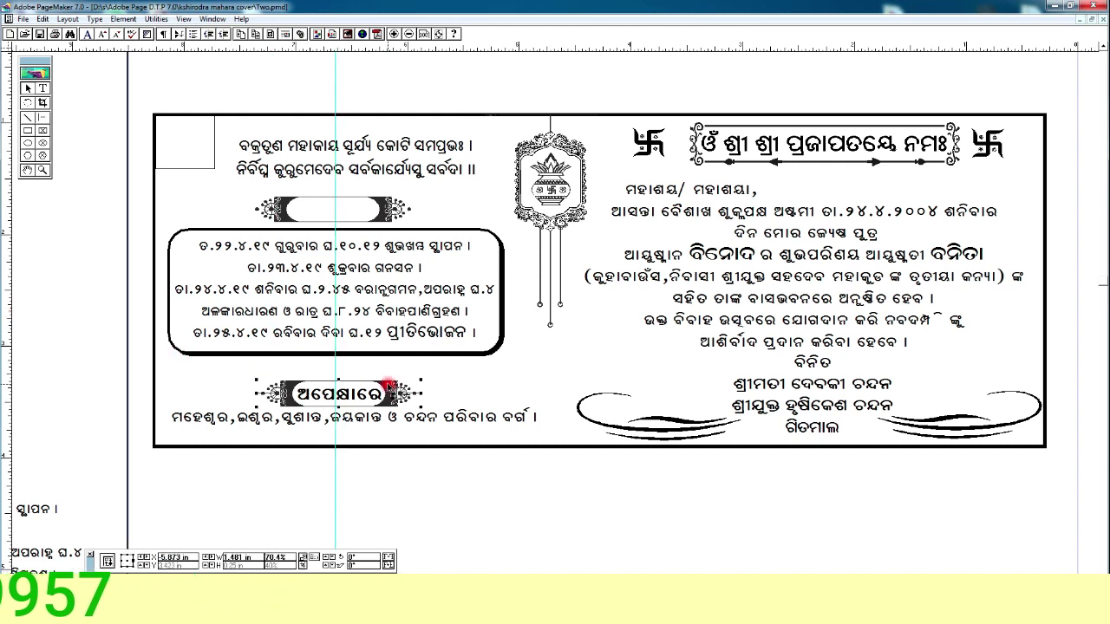
{"action": "key", "text": "Left"}
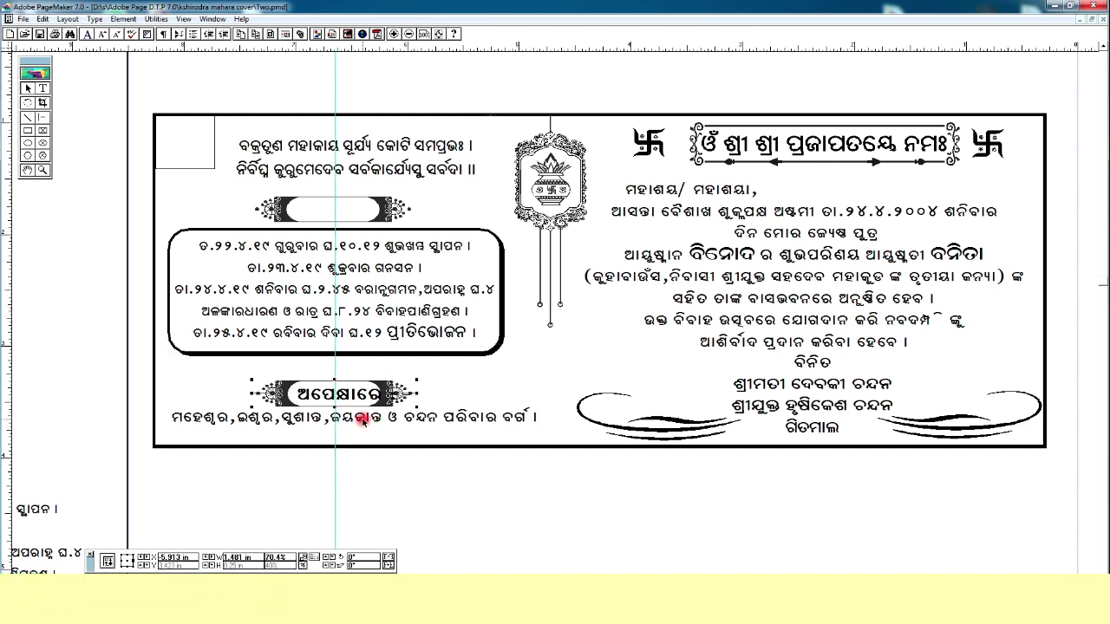
{"action": "left_click", "coordinate": [362, 421]}
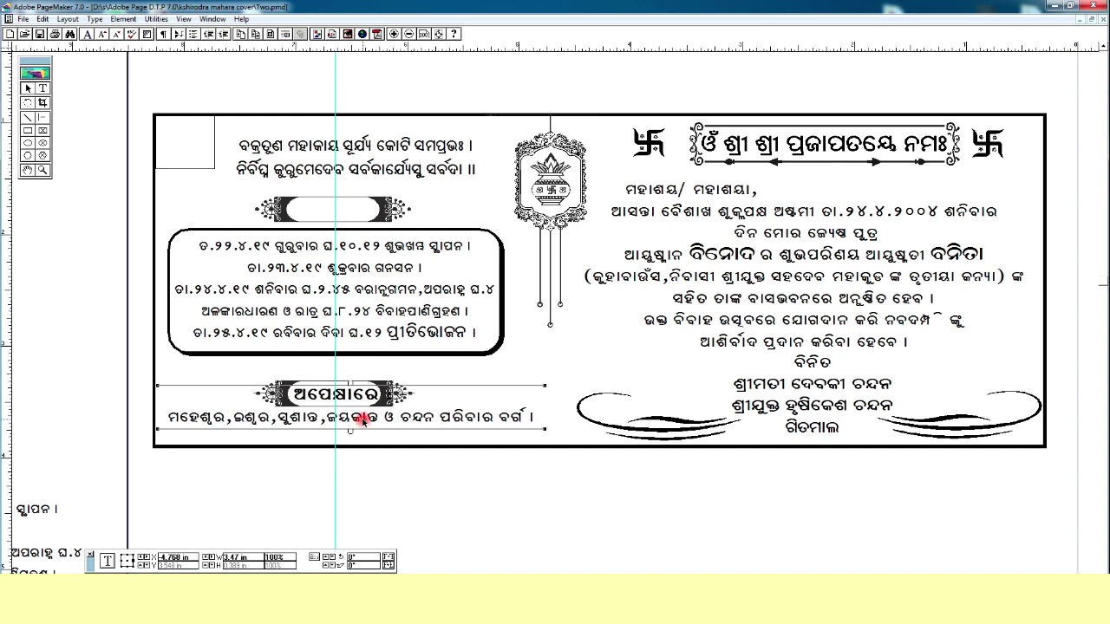
{"action": "left_click", "coordinate": [381, 202]}
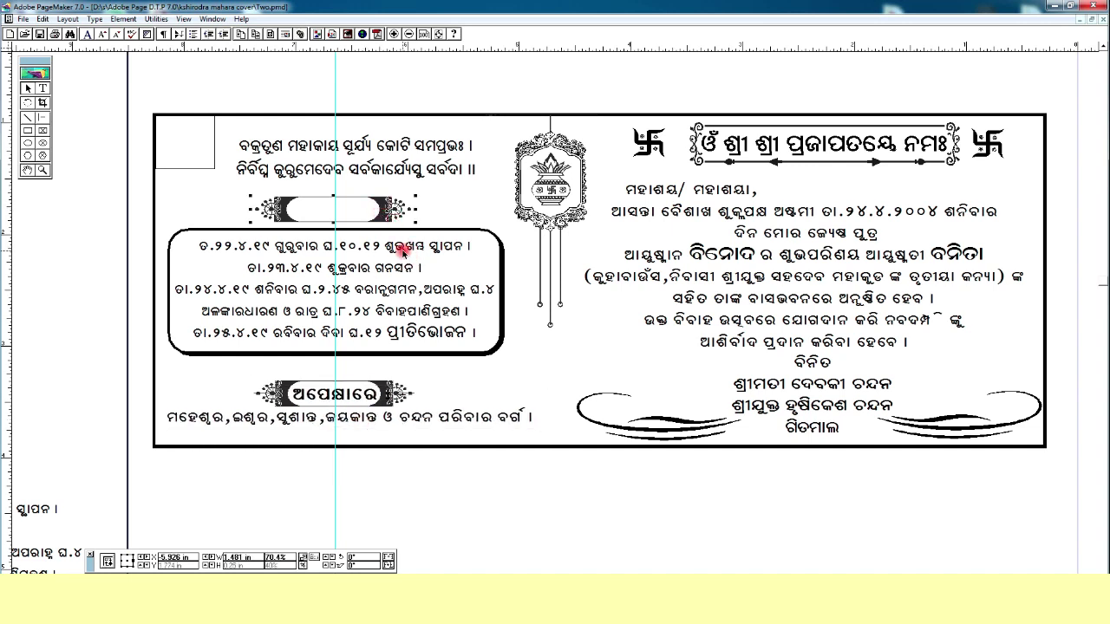
Step: Add the heading କାର୍ଯ୍ୟସୂଚୀ and centre it inside the upper ornamental frame
{"action": "left_click", "coordinate": [342, 208]}
{"action": "left_click_drag", "start_coordinate": [320, 209], "coordinate": [361, 215]}
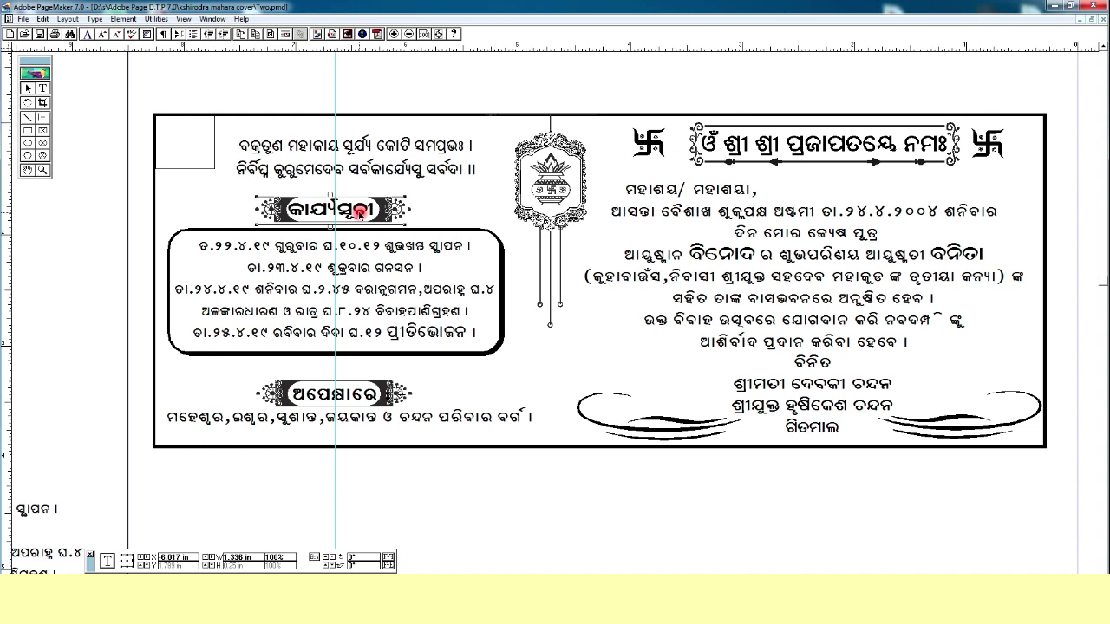
{"action": "left_click", "coordinate": [432, 199]}
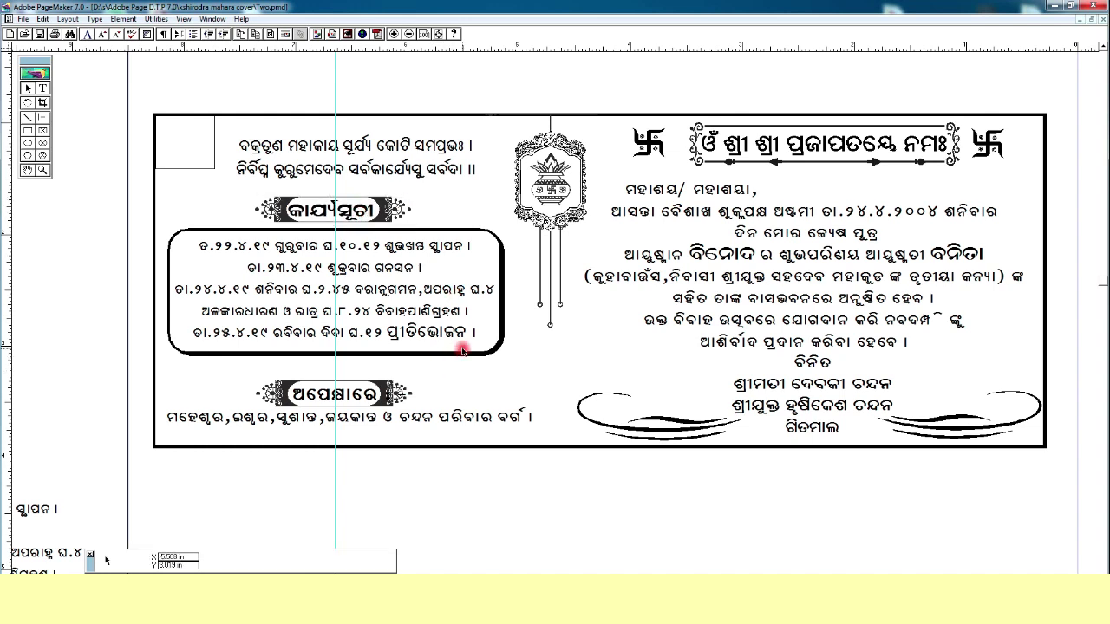
{"action": "mouse_move", "coordinate": [416, 364]}
{"action": "left_mouse_down"}
{"action": "mouse_move", "coordinate": [379, 332]}
{"action": "mouse_move", "coordinate": [404, 359]}
{"action": "left_mouse_up"}
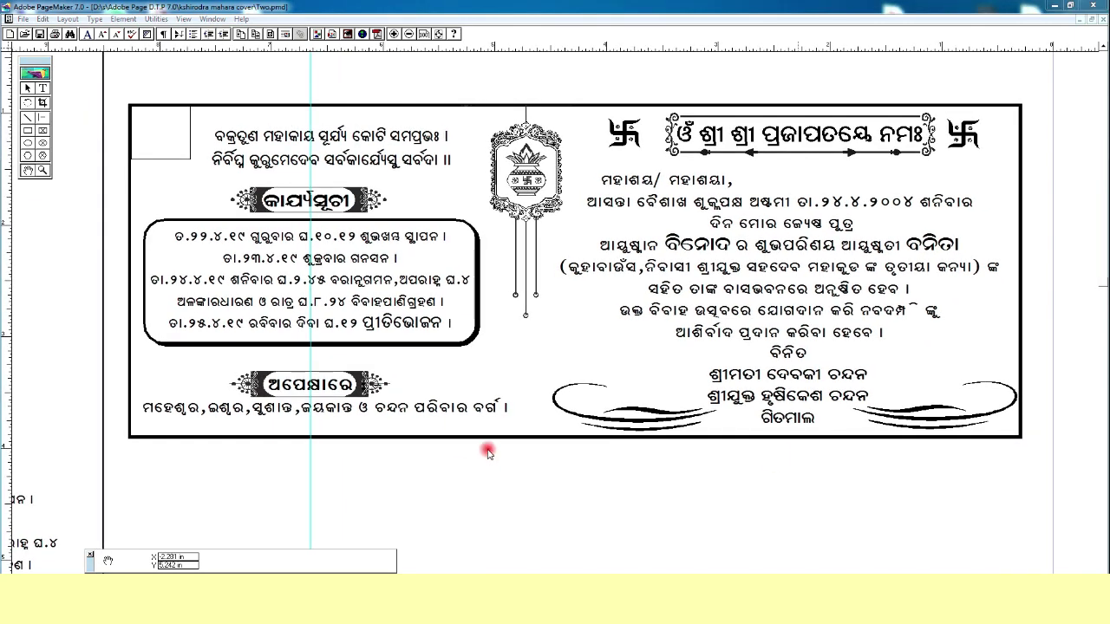
{"action": "left_click_drag", "start_coordinate": [524, 504], "coordinate": [511, 411]}
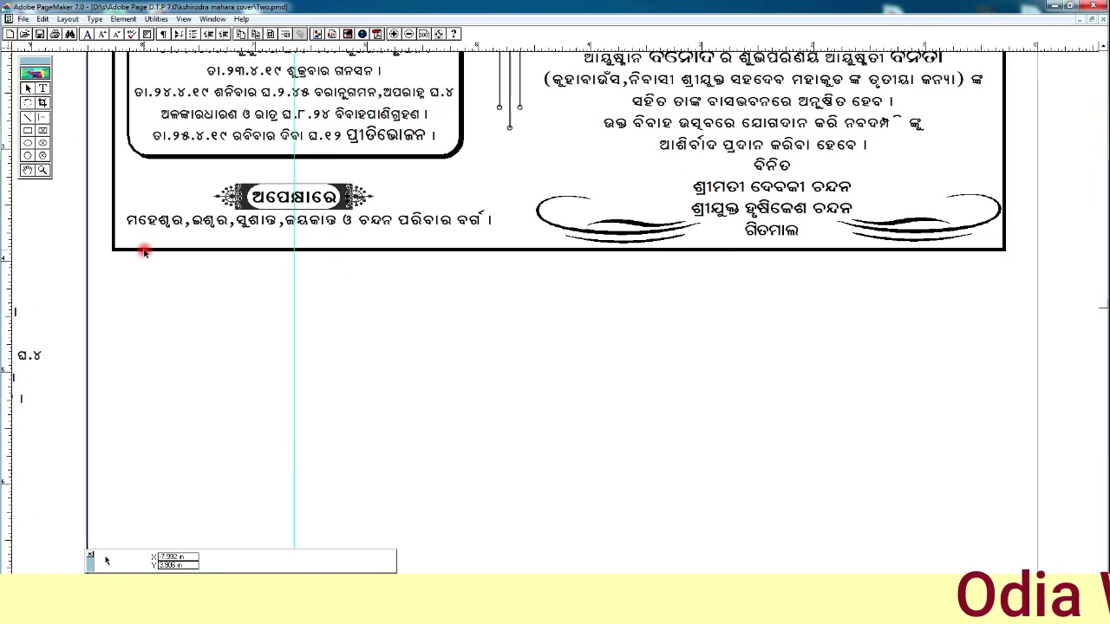
Step: Duplicate the 8 × 3 in card border and place the empty copy directly below the first card
{"action": "key", "text": "ctrl+v"}
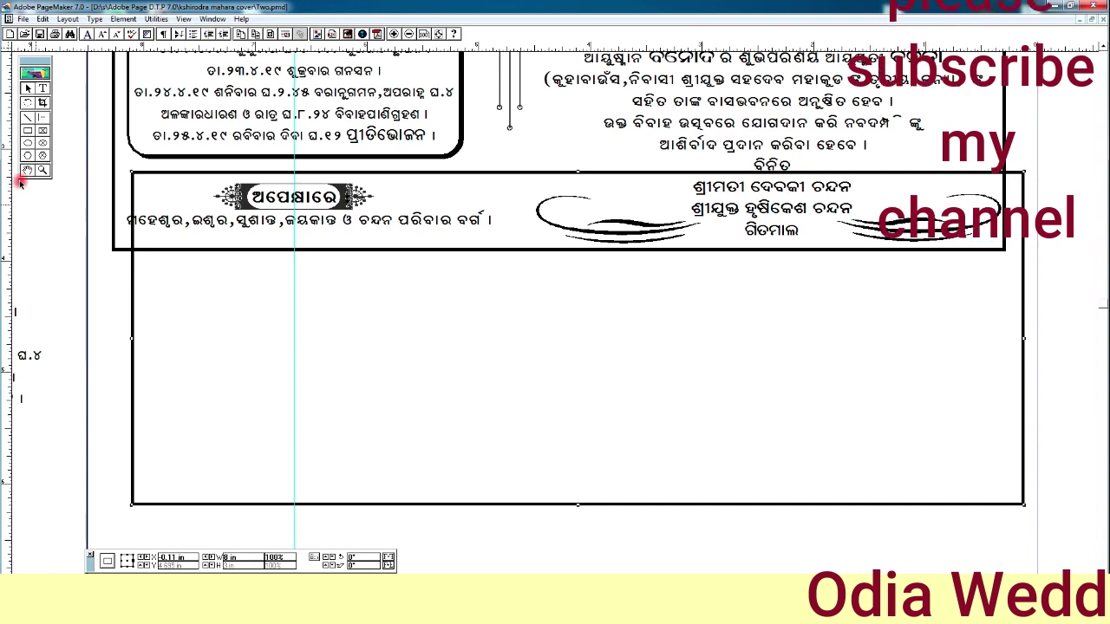
{"action": "scroll", "coordinate": [223, 260], "scroll_direction": "down", "scroll_amount": 3}
{"action": "key", "text": "ctrl+5"}
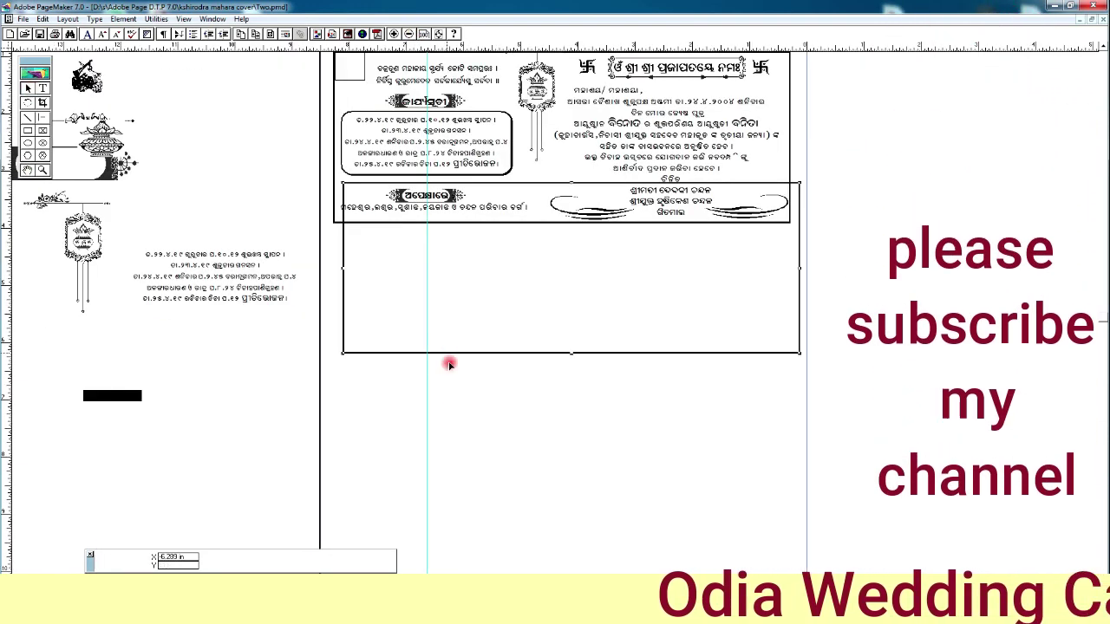
{"action": "left_click_drag", "start_coordinate": [449, 364], "coordinate": [448, 414]}
{"action": "left_click_drag", "start_coordinate": [228, 301], "coordinate": [162, 372]}
{"action": "key", "text": "F9"}
{"action": "left_click", "coordinate": [275, 408]}
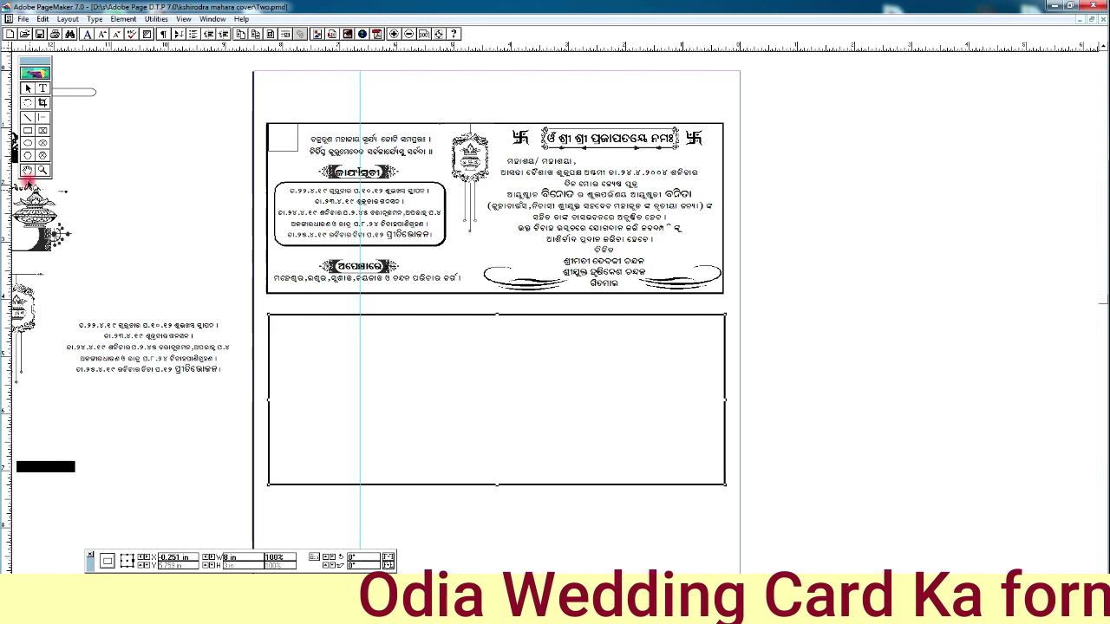
Step: Place the butterfly and flower artwork with its shadowed name box inside the empty lower card
{"action": "left_click", "coordinate": [26, 170]}
{"action": "left_click_drag", "start_coordinate": [317, 486], "coordinate": [318, 411]}
{"action": "left_click_drag", "start_coordinate": [210, 273], "coordinate": [251, 332]}
{"action": "left_click_drag", "start_coordinate": [771, 500], "coordinate": [851, 516]}
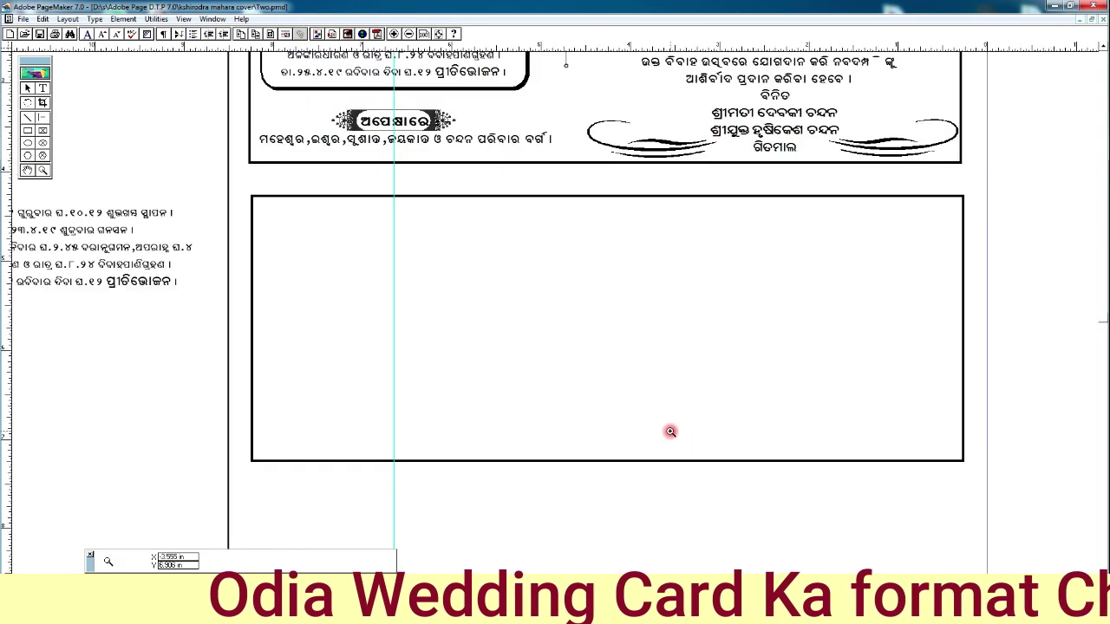
{"action": "left_click", "coordinate": [347, 262]}
Step: Draw a small thin-lined square in the lower card's upper-left corner and shift the butterfly artwork up beside it
{"action": "left_click", "coordinate": [41, 104]}
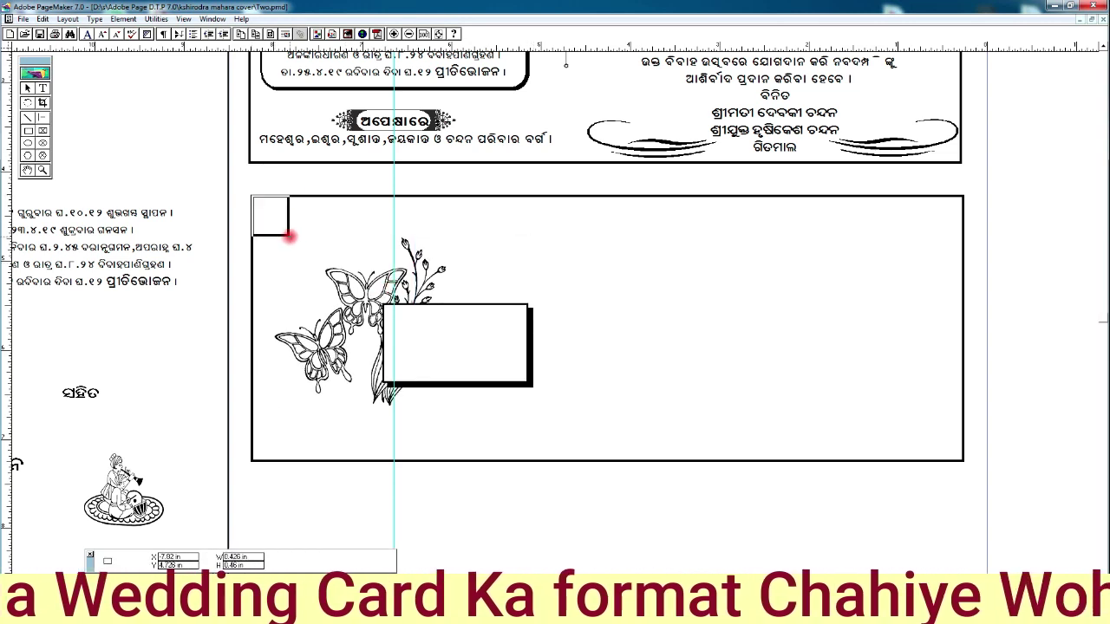
{"action": "left_click", "coordinate": [123, 19]}
{"action": "mouse_move", "coordinate": [143, 48]}
{"action": "left_click", "coordinate": [102, 89]}
{"action": "left_click", "coordinate": [28, 87]}
{"action": "left_click_drag", "start_coordinate": [379, 295], "coordinate": [359, 248]}
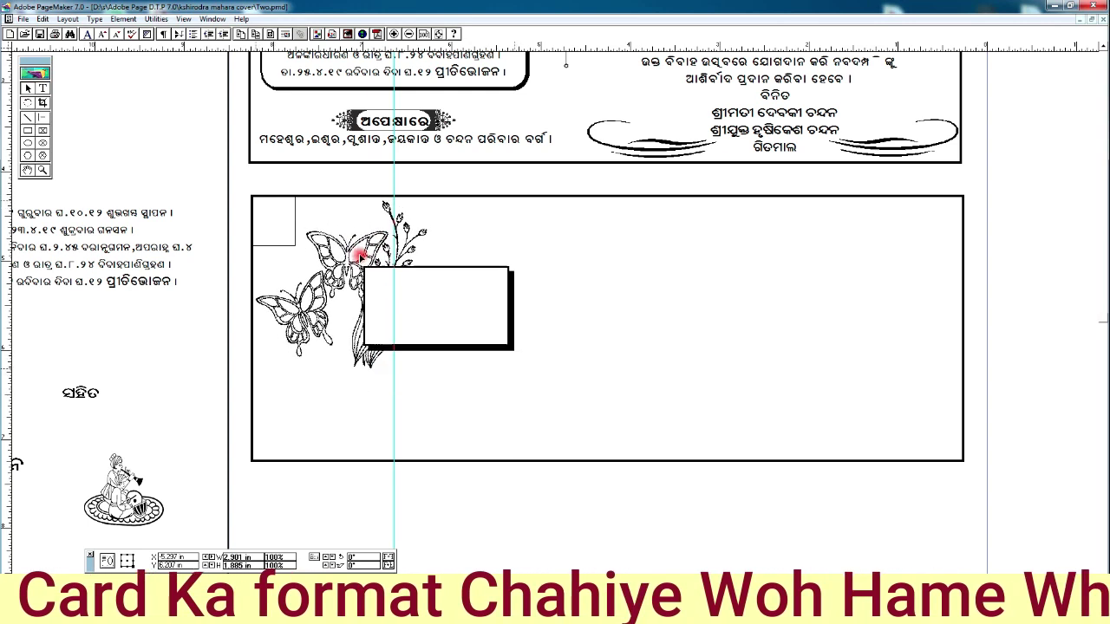
{"action": "left_click_drag", "start_coordinate": [328, 137], "coordinate": [303, 314]}
{"action": "double_click", "coordinate": [659, 184]}
{"action": "right_click", "coordinate": [685, 186]}
{"action": "right_click", "coordinate": [620, 206]}
{"action": "left_click_drag", "start_coordinate": [652, 184], "coordinate": [862, 182]}
{"action": "right_click", "coordinate": [856, 185]}
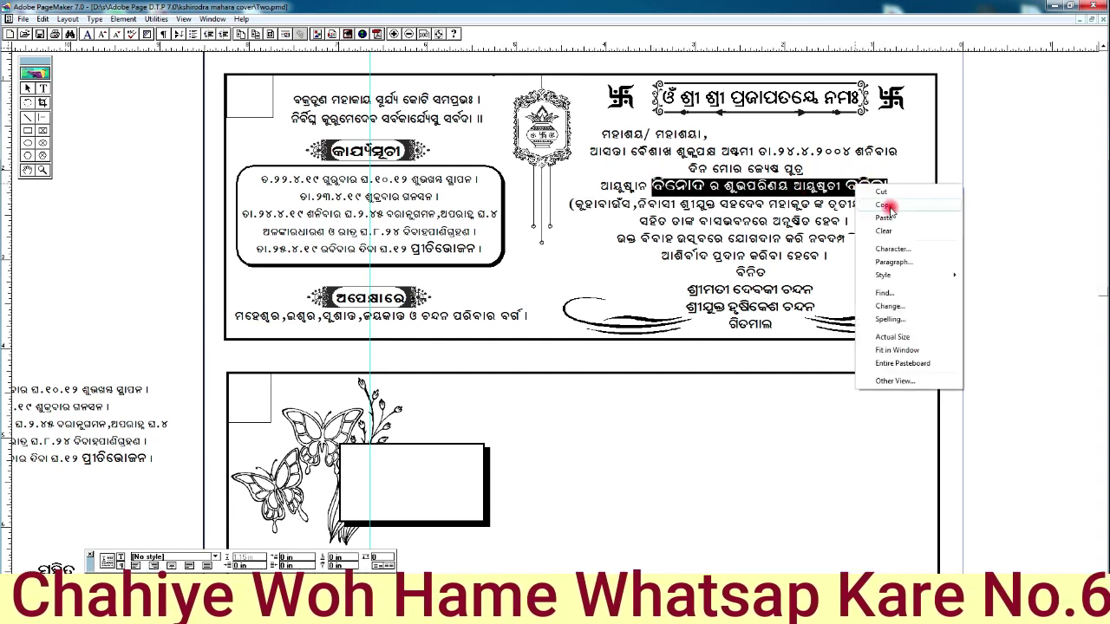
{"action": "left_click", "coordinate": [890, 208]}
{"action": "left_click", "coordinate": [690, 190]}
Step: Copy only the groom's name from the invitation text and paste it as a separate text block in the lower card
{"action": "left_click_drag", "start_coordinate": [652, 185], "coordinate": [708, 187]}
{"action": "right_click", "coordinate": [685, 188]}
{"action": "left_click", "coordinate": [715, 209]}
{"action": "right_click", "coordinate": [646, 439]}
{"action": "left_click", "coordinate": [668, 260]}
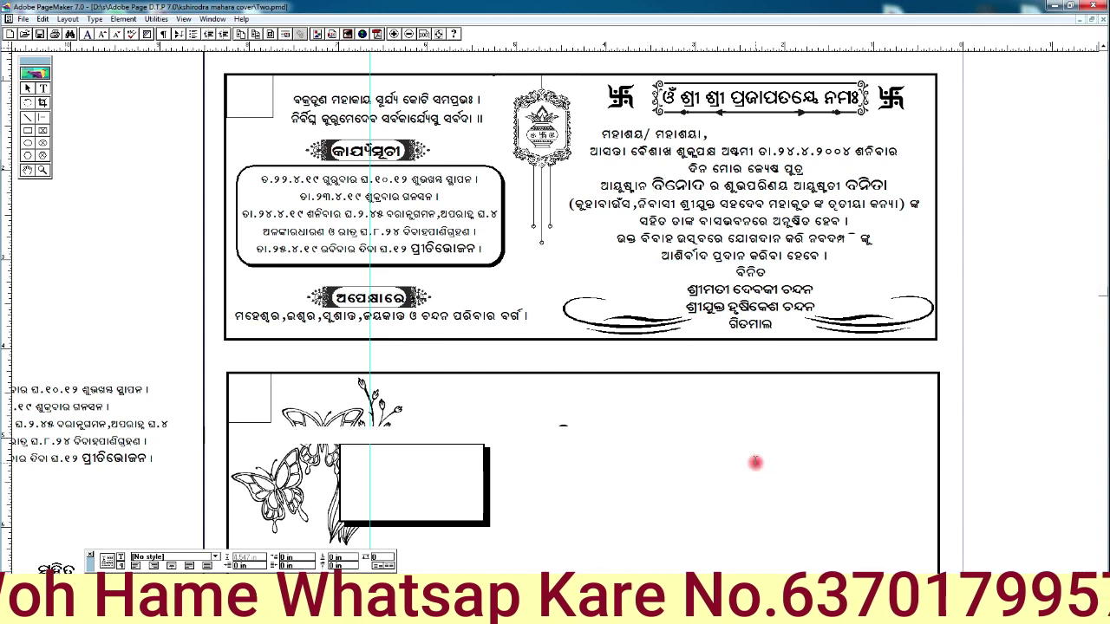
{"action": "left_click_drag", "start_coordinate": [600, 430], "coordinate": [567, 425]}
Step: Copy the bride's name from the invitation text and paste it into the lower card as its own text block
{"action": "left_click", "coordinate": [41, 87]}
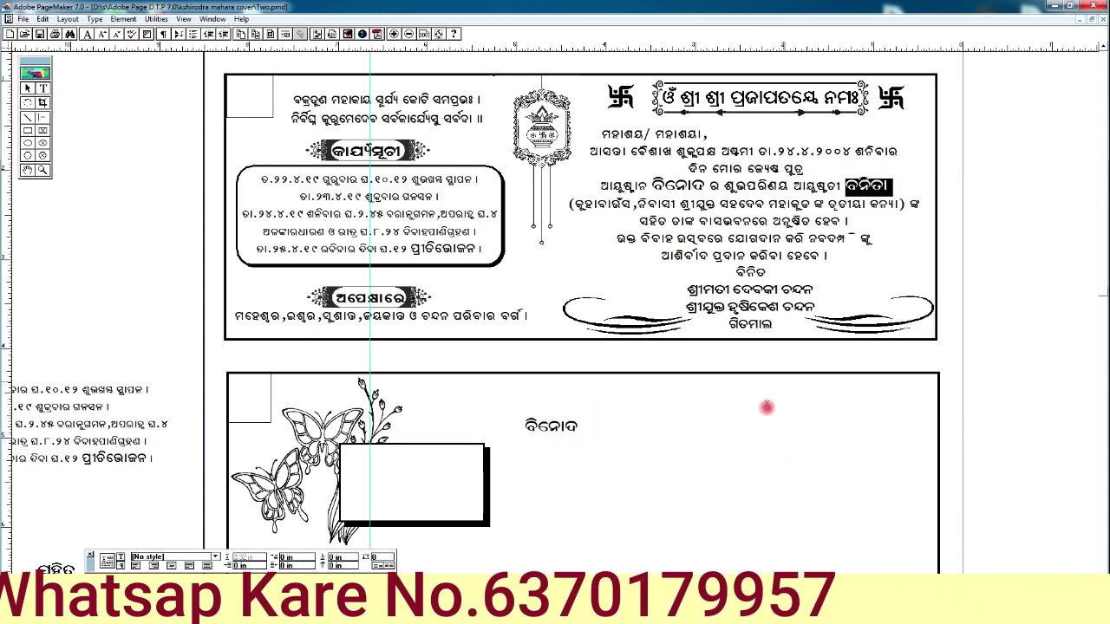
{"action": "right_click", "coordinate": [766, 408]}
{"action": "left_click", "coordinate": [766, 240]}
Step: Stack the groom's name, the word ସହିତ and the bride's name inside the shadowed box of the butterfly artwork
{"action": "left_click", "coordinate": [28, 88]}
{"action": "left_click_drag", "start_coordinate": [590, 407], "coordinate": [784, 525]}
{"action": "left_click_drag", "start_coordinate": [551, 426], "coordinate": [404, 457]}
{"action": "left_click", "coordinate": [579, 494]}
{"action": "left_click_drag", "start_coordinate": [580, 495], "coordinate": [408, 505]}
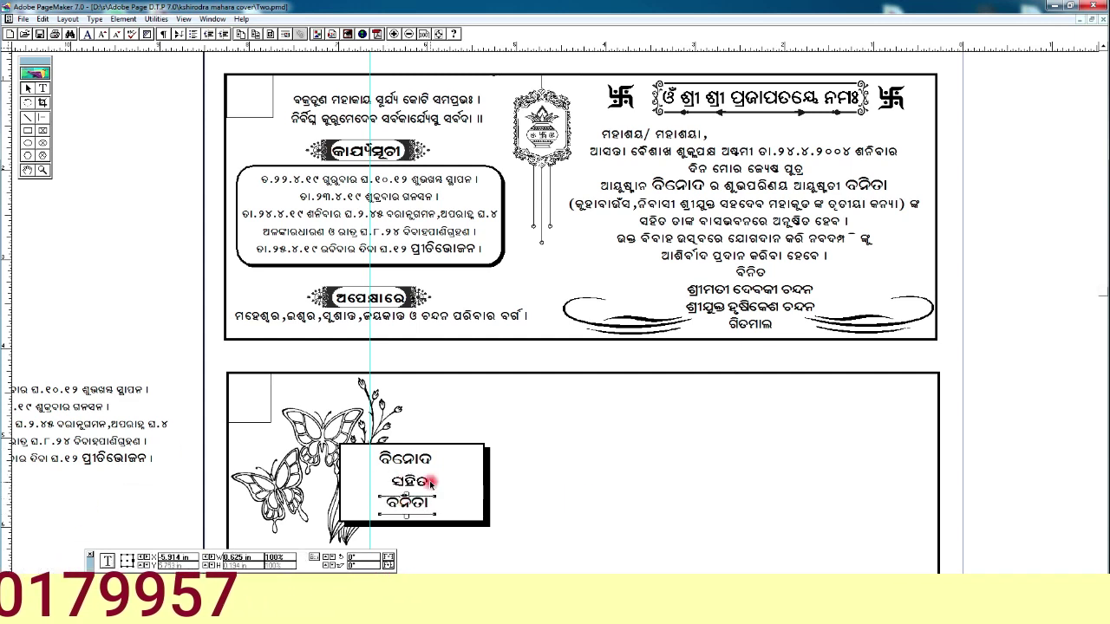
Step: Place the ପ୍ରେରକ sender block with the family names and address below the butterfly artwork
{"action": "left_click", "coordinate": [27, 169]}
{"action": "left_click_drag", "start_coordinate": [432, 540], "coordinate": [462, 413]}
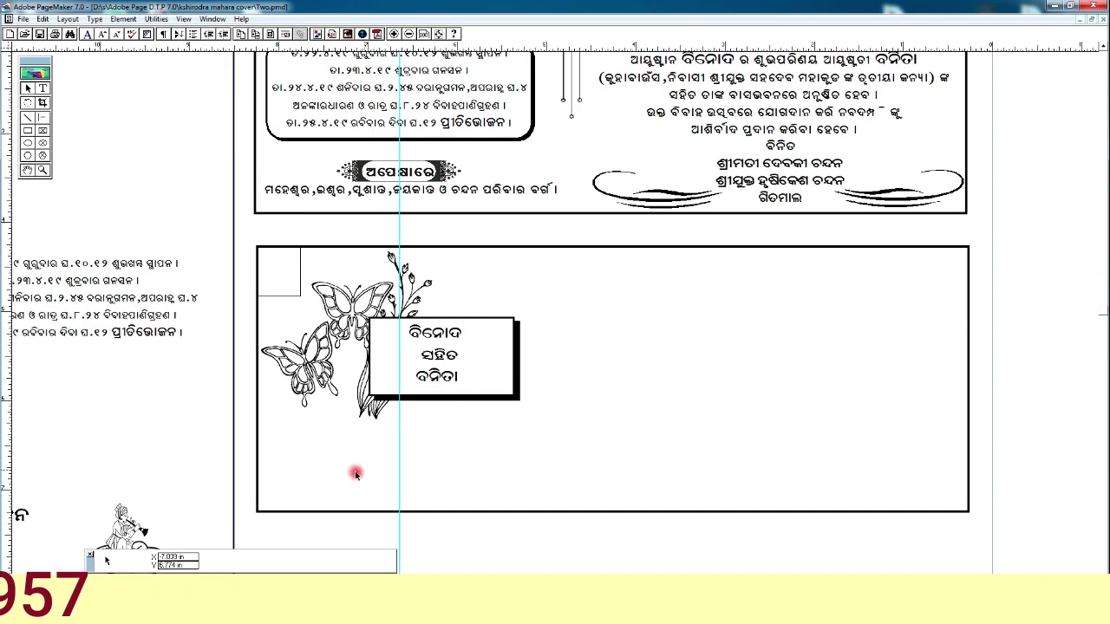
{"action": "left_click_drag", "start_coordinate": [344, 517], "coordinate": [352, 476]}
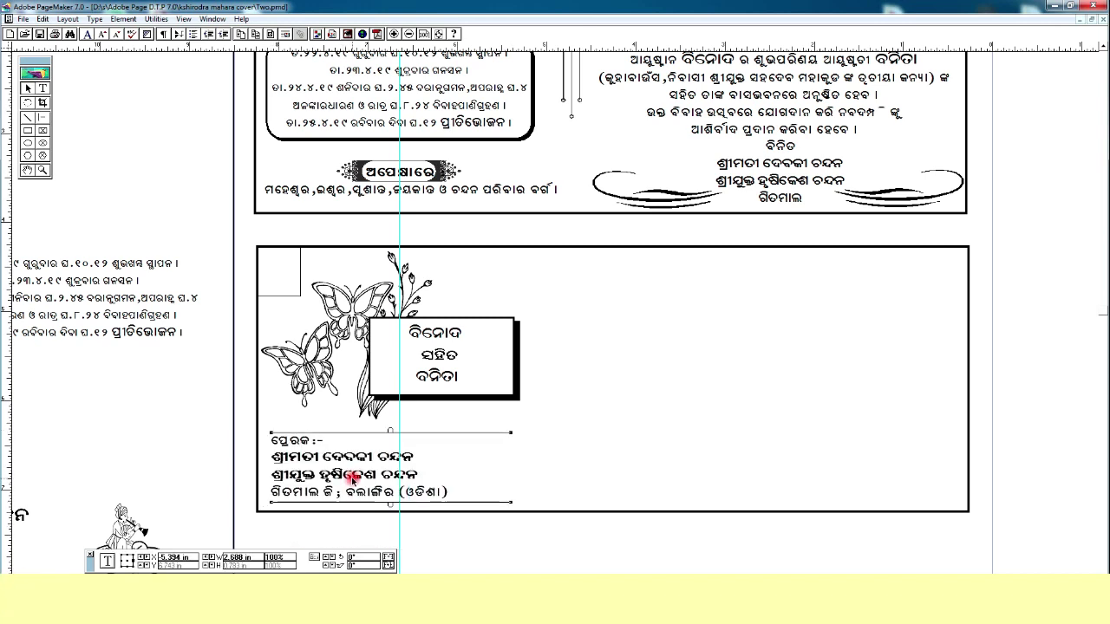
Step: Paste the arched ଶୁଭ ପରିଣୟ title with the couple silhouette into the upper right area of the lower card
{"action": "left_click_drag", "start_coordinate": [469, 483], "coordinate": [512, 368]}
{"action": "key", "text": "ctrl+v"}
{"action": "mouse_move", "coordinate": [783, 240]}
{"action": "left_mouse_down"}
{"action": "mouse_move", "coordinate": [797, 235]}
{"action": "mouse_move", "coordinate": [784, 234]}
{"action": "left_mouse_up"}
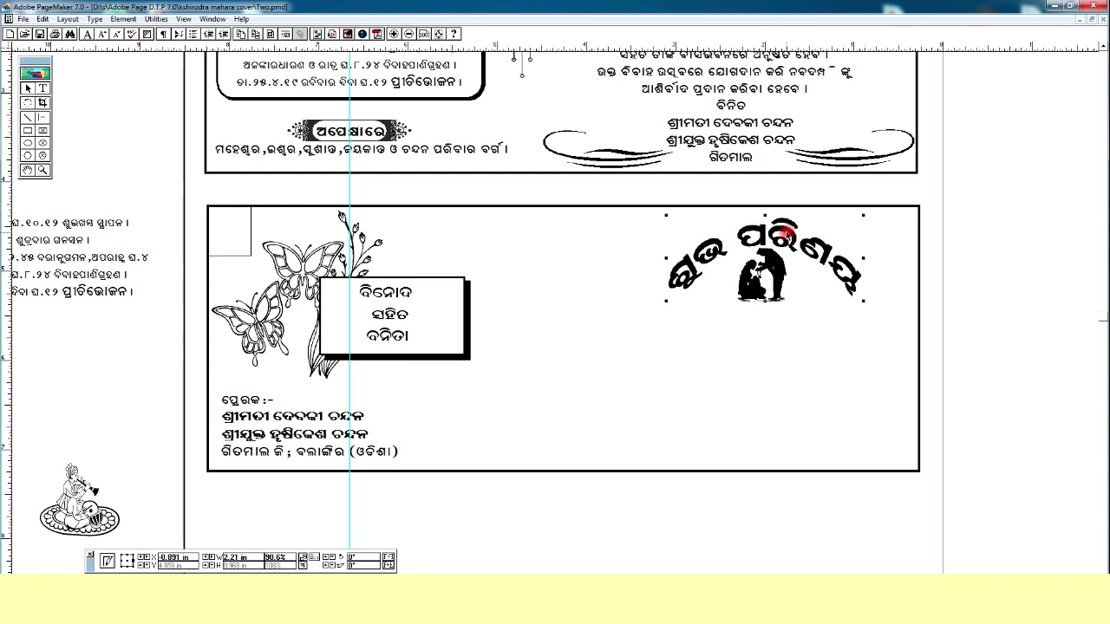
Step: Paste the shadowed ପ୍ରାପ୍ତେଷୁ recipient box with its writing lines below the arched title and centre the title over it
{"action": "left_click", "coordinate": [432, 468]}
{"action": "key", "text": "ctrl+v"}
{"action": "left_click_drag", "start_coordinate": [709, 419], "coordinate": [710, 397]}
{"action": "left_click_drag", "start_coordinate": [707, 258], "coordinate": [683, 248]}
{"action": "left_click_drag", "start_coordinate": [718, 284], "coordinate": [720, 285]}
Step: Place the scroll flourish between the arched title and recipient box, and the flute-player figure beside the sender block
{"action": "left_click", "coordinate": [722, 338]}
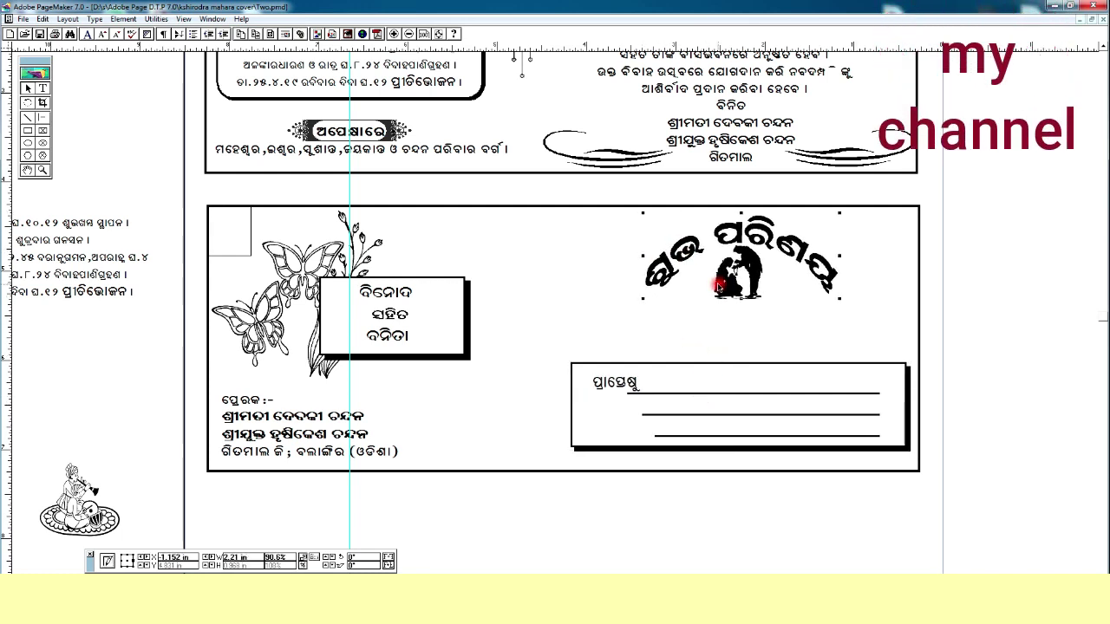
{"action": "key", "text": "ctrl+v"}
{"action": "left_click_drag", "start_coordinate": [726, 370], "coordinate": [751, 322]}
{"action": "left_click_drag", "start_coordinate": [92, 519], "coordinate": [492, 438]}
Step: Paste the hands-and-flower artwork to the left of the arched title and the kalash pot to its right
{"action": "left_click", "coordinate": [601, 271]}
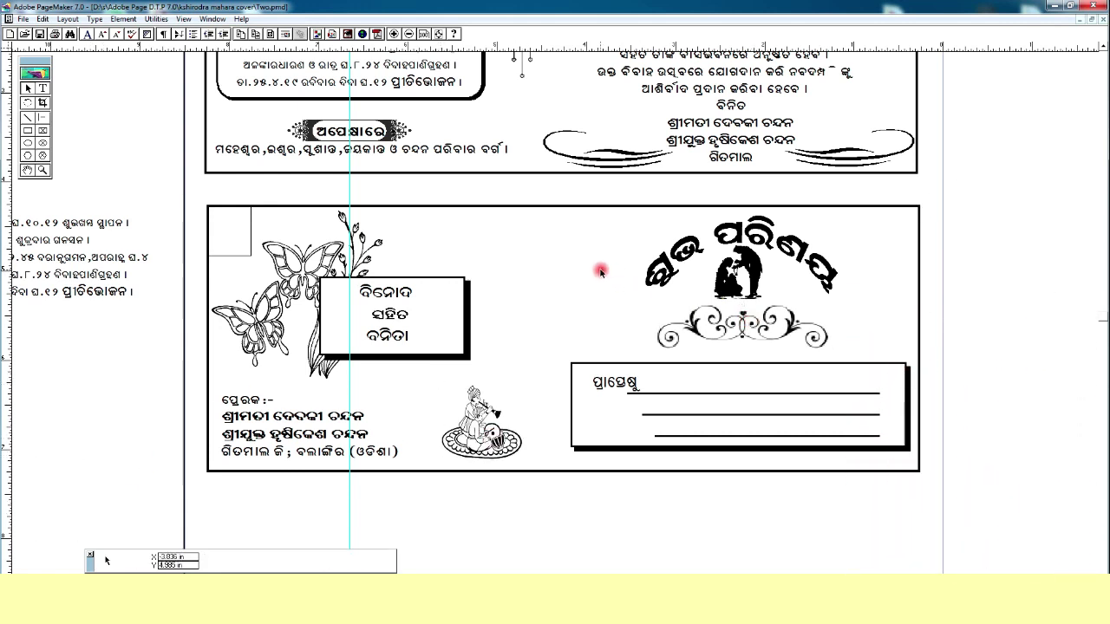
{"action": "key", "text": "ctrl+v"}
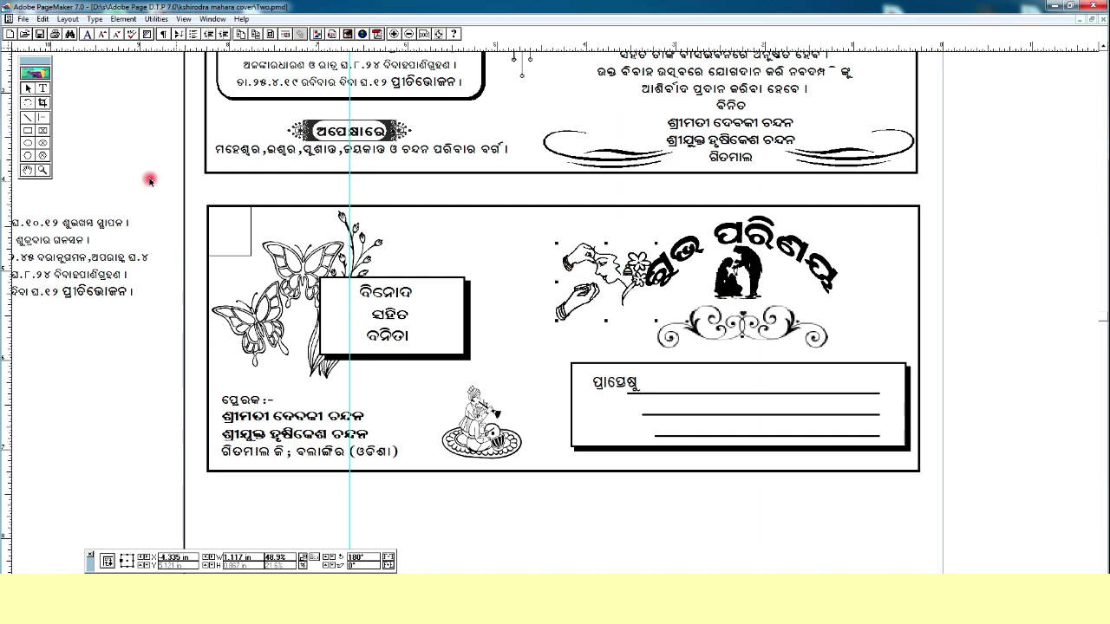
{"action": "scroll", "coordinate": [446, 322], "scroll_direction": "up", "scroll_amount": 3}
{"action": "scroll", "coordinate": [860, 314], "scroll_direction": "down", "scroll_amount": 3}
{"action": "left_click", "coordinate": [860, 313]}
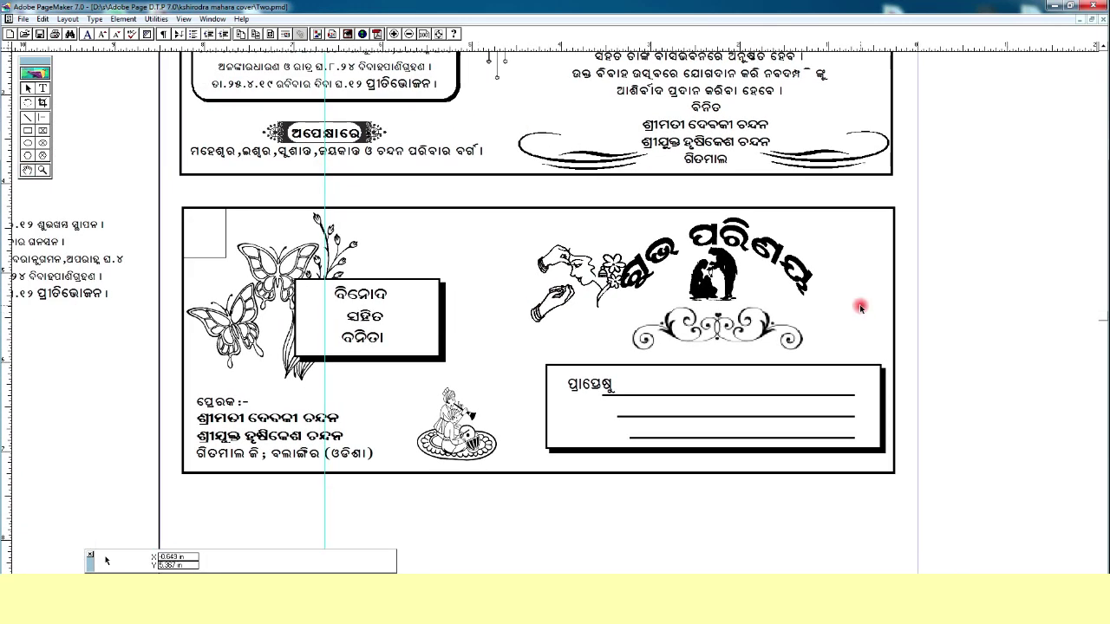
{"action": "key", "text": "ctrl+v"}
{"action": "left_click_drag", "start_coordinate": [867, 310], "coordinate": [845, 279]}
Step: Copy the upper card's hanging kalash ornament to the lower card's top centre, sized about 0.8 in wide by 1.37 in high
{"action": "left_click", "coordinate": [30, 171]}
{"action": "left_click_drag", "start_coordinate": [449, 220], "coordinate": [511, 442]}
{"action": "scroll", "coordinate": [520, 395], "scroll_direction": "down", "scroll_amount": 3}
{"action": "scroll", "coordinate": [520, 391], "scroll_direction": "up", "scroll_amount": 4}
{"action": "right_click", "coordinate": [538, 137]}
{"action": "left_click", "coordinate": [566, 159]}
{"action": "right_click", "coordinate": [560, 384]}
{"action": "left_click", "coordinate": [550, 391]}
{"action": "left_click", "coordinate": [539, 408]}
{"action": "mouse_move", "coordinate": [540, 408]}
{"action": "left_mouse_down"}
{"action": "mouse_move", "coordinate": [521, 386]}
{"action": "mouse_move", "coordinate": [530, 406]}
{"action": "left_mouse_up"}
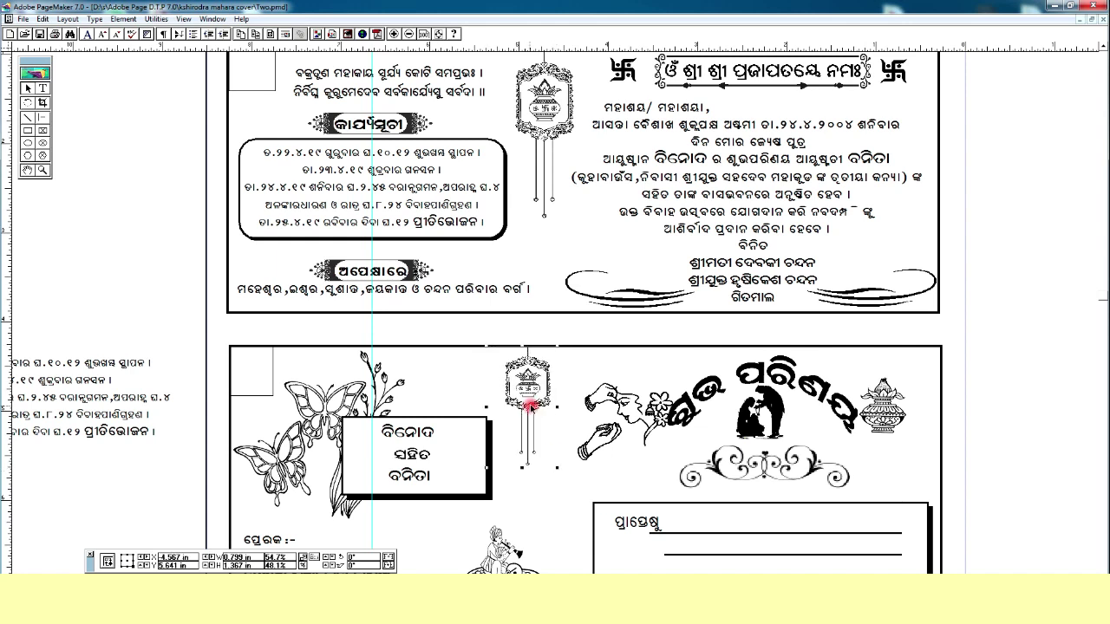
Step: Paste the one-line computer and printing shop credit beneath the recipient box, just above the lower card's bottom border
{"action": "left_click", "coordinate": [409, 34]}
{"action": "left_click_drag", "start_coordinate": [226, 371], "coordinate": [113, 403]}
{"action": "left_click", "coordinate": [42, 170]}
{"action": "left_click", "coordinate": [818, 525]}
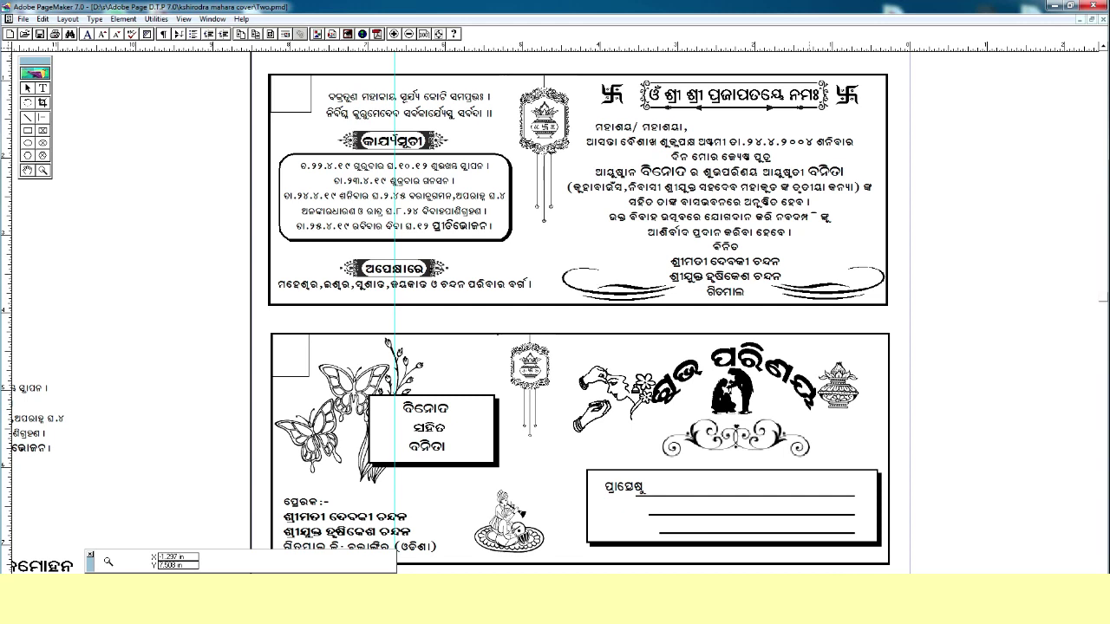
{"action": "left_click", "coordinate": [619, 560]}
{"action": "key", "text": "ctrl+v"}
{"action": "left_click_drag", "start_coordinate": [565, 324], "coordinate": [746, 568]}
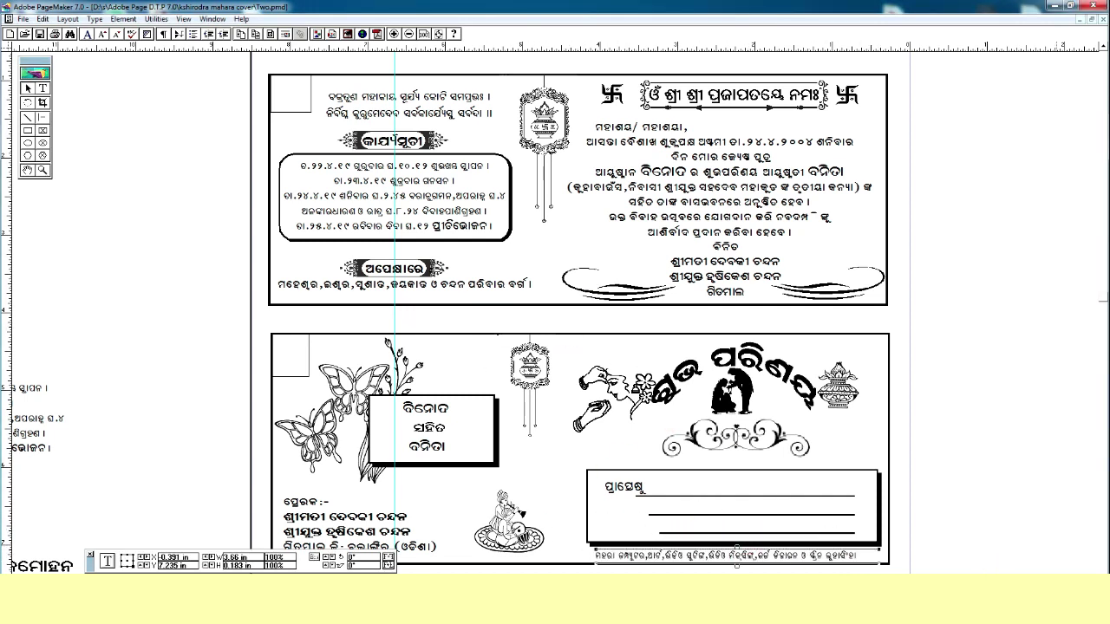
{"action": "left_click", "coordinate": [629, 537]}
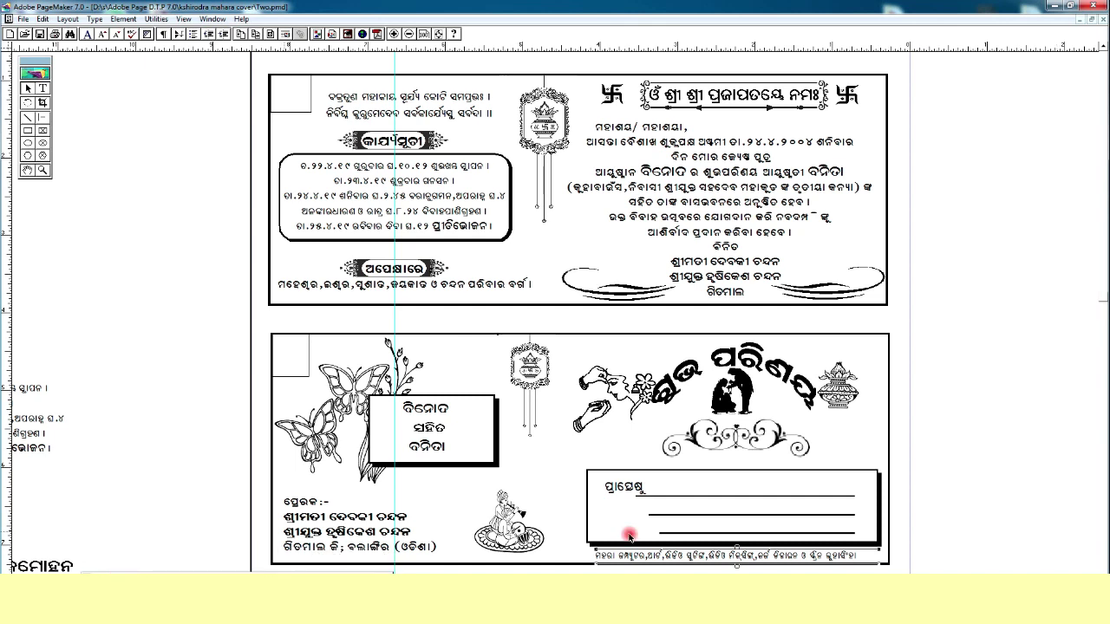